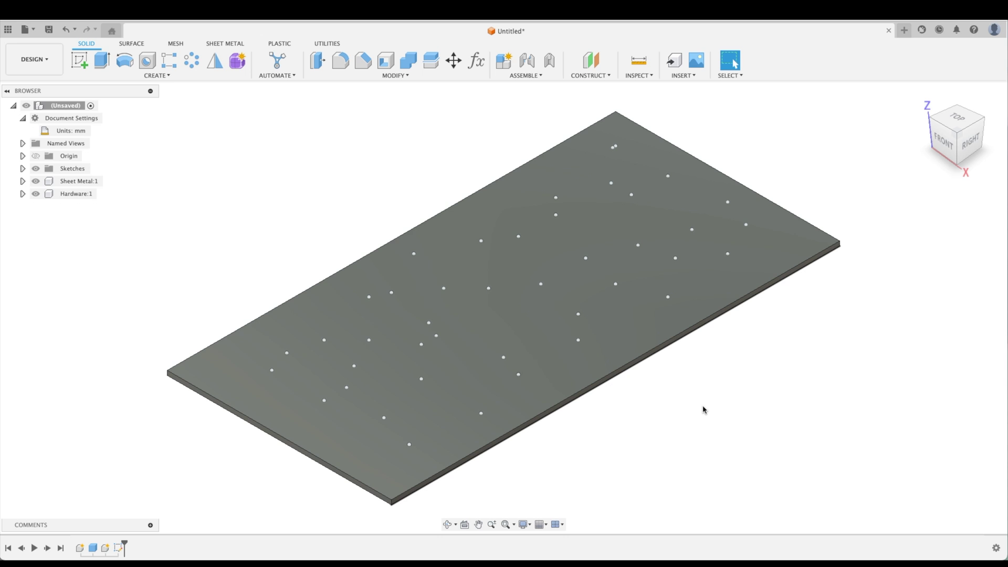
Start a From Sketch multiple-hole feature as a countersunk clearance hole on the first sketch point
{"action": "left_click", "coordinate": [147, 60]}
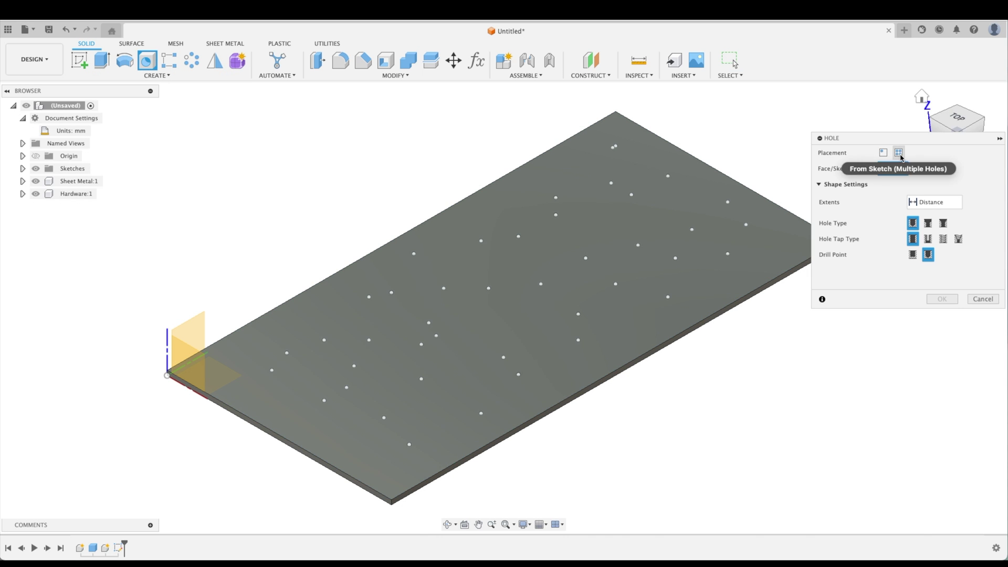
{"action": "left_click", "coordinate": [886, 152]}
{"action": "left_click", "coordinate": [271, 371]}
{"action": "left_click", "coordinate": [928, 239]}
{"action": "left_click", "coordinate": [943, 224]}
Add seven more plate sketch points as hole locations
{"action": "scroll", "coordinate": [315, 342], "scroll_direction": "up", "scroll_amount": 3}
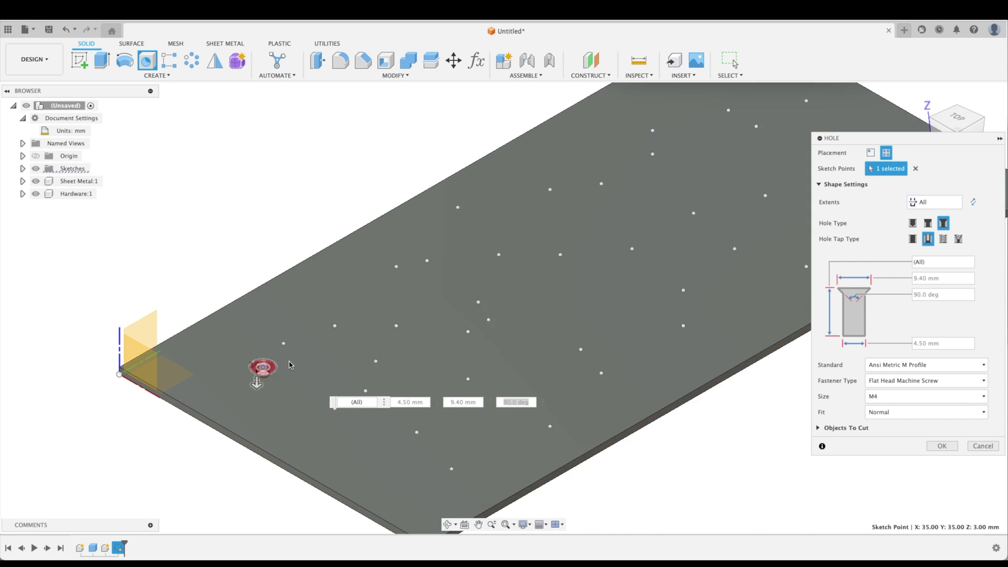
{"action": "left_click", "coordinate": [281, 336]}
{"action": "left_click", "coordinate": [344, 315]}
{"action": "left_click", "coordinate": [395, 359]}
{"action": "left_click", "coordinate": [509, 380]}
{"action": "left_click", "coordinate": [649, 344]}
{"action": "left_click", "coordinate": [534, 307]}
{"action": "left_click", "coordinate": [421, 315]}
Add the remaining sketch points and confirm the M4 countersunk holes
{"action": "scroll", "coordinate": [525, 315], "scroll_direction": "down", "scroll_amount": 2}
{"action": "left_click", "coordinate": [373, 193]}
{"action": "left_click", "coordinate": [310, 302]}
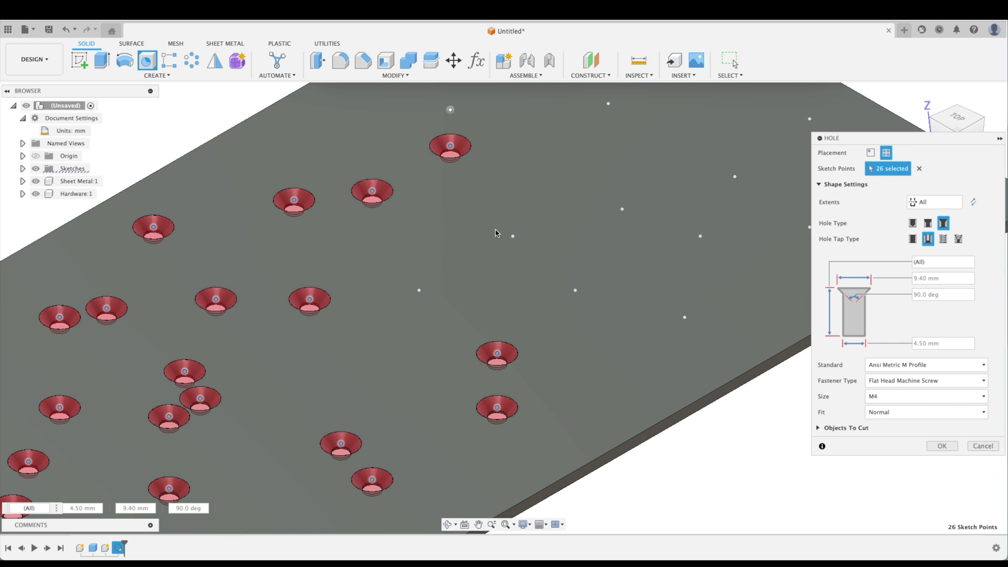
{"action": "left_click", "coordinate": [512, 239]}
{"action": "scroll", "coordinate": [525, 315], "scroll_direction": "down", "scroll_amount": 2}
{"action": "left_click", "coordinate": [356, 182]}
{"action": "left_click", "coordinate": [943, 446]}
{"action": "left_click", "coordinate": [924, 98]}
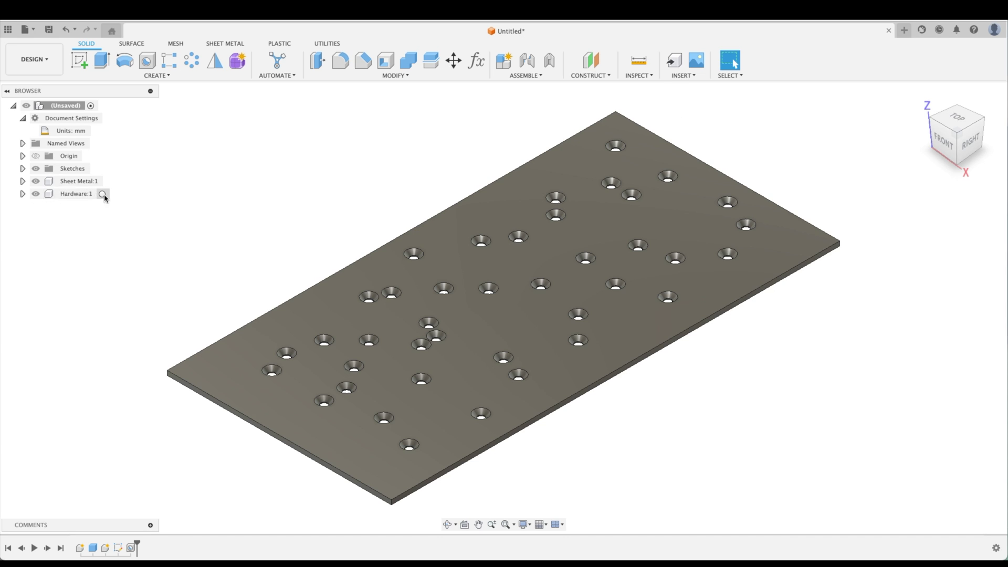
Activate Hardware:1 and filter McMaster-Carr screws to 0.06" length
{"action": "left_click", "coordinate": [104, 194]}
{"action": "left_click", "coordinate": [695, 76]}
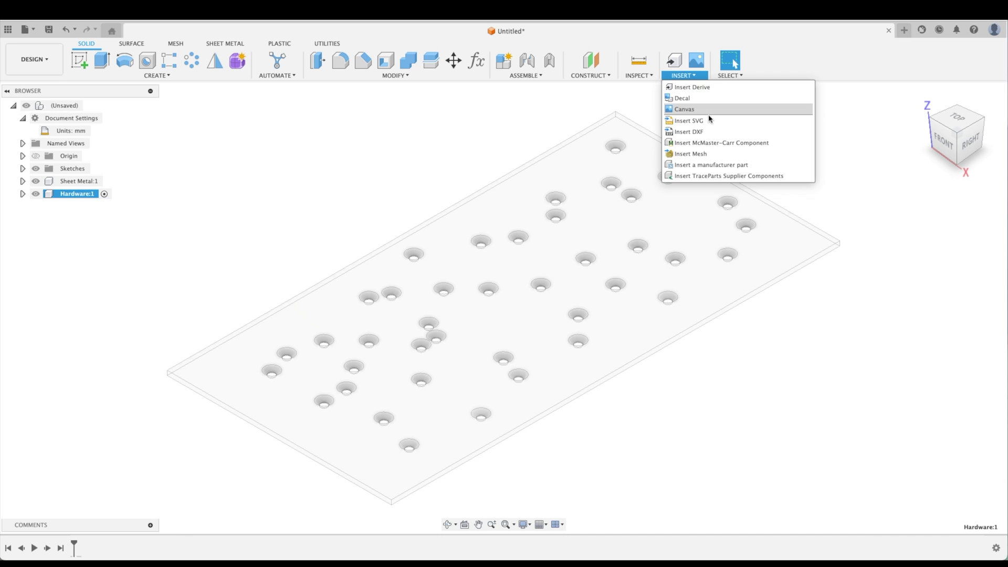
{"action": "left_click", "coordinate": [719, 139]}
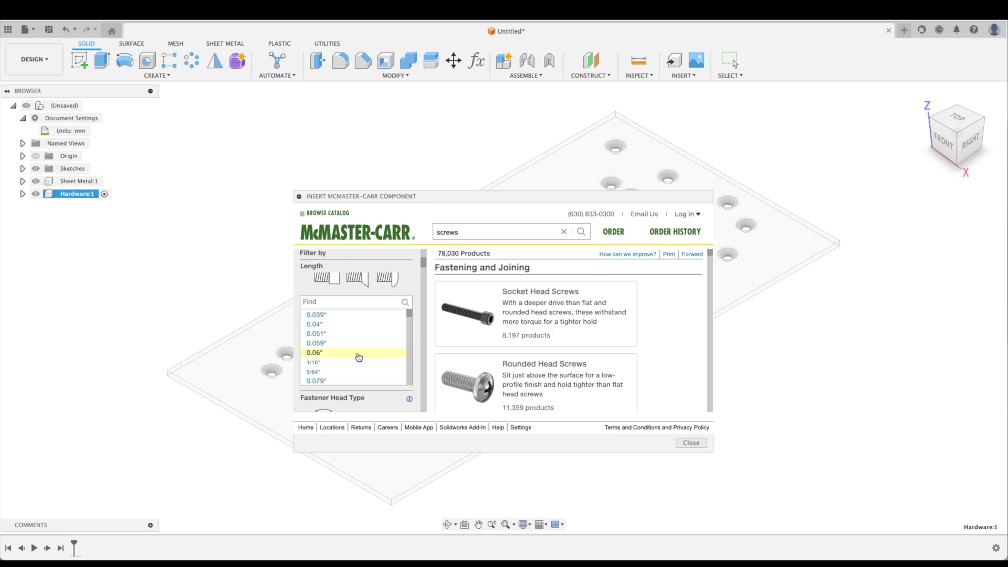
{"action": "left_click", "coordinate": [358, 357]}
{"action": "left_click", "coordinate": [321, 334]}
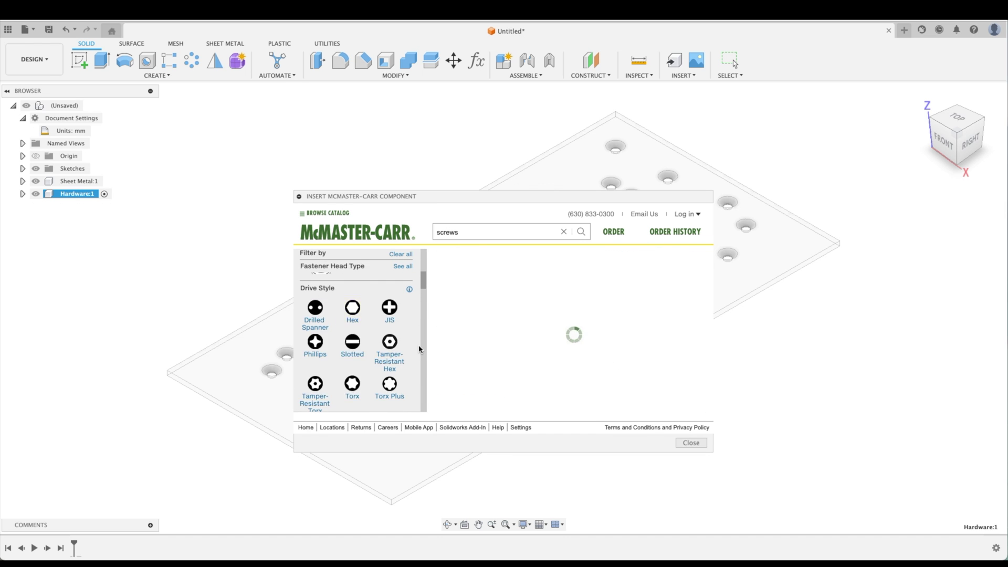
Download the black-oxide hex drive flat head screw 91294A186 into Hardware at the plate corner
{"action": "left_click", "coordinate": [473, 281]}
{"action": "scroll", "coordinate": [570, 328], "scroll_direction": "down", "scroll_amount": 2}
{"action": "left_click", "coordinate": [632, 295]}
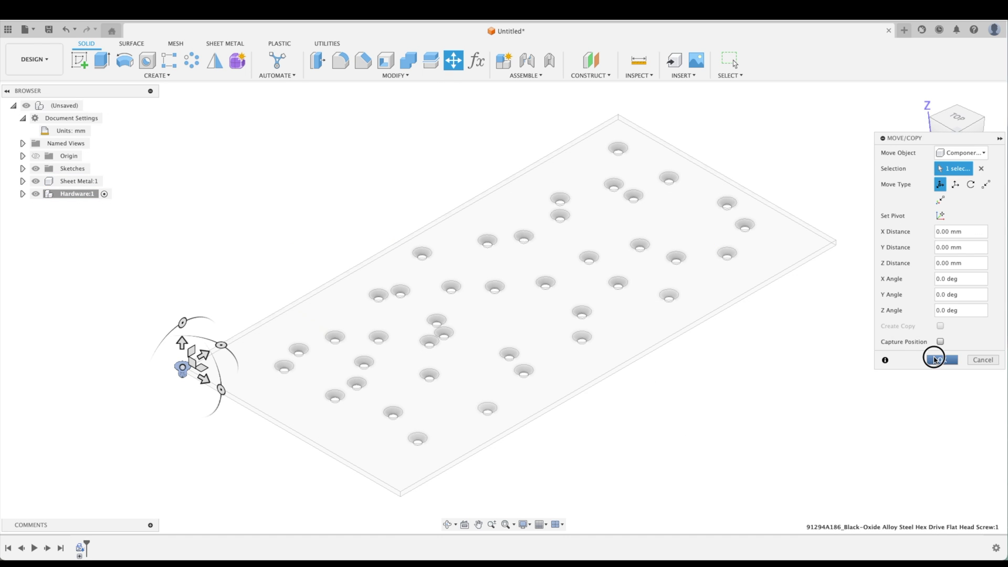
{"action": "left_click", "coordinate": [935, 360]}
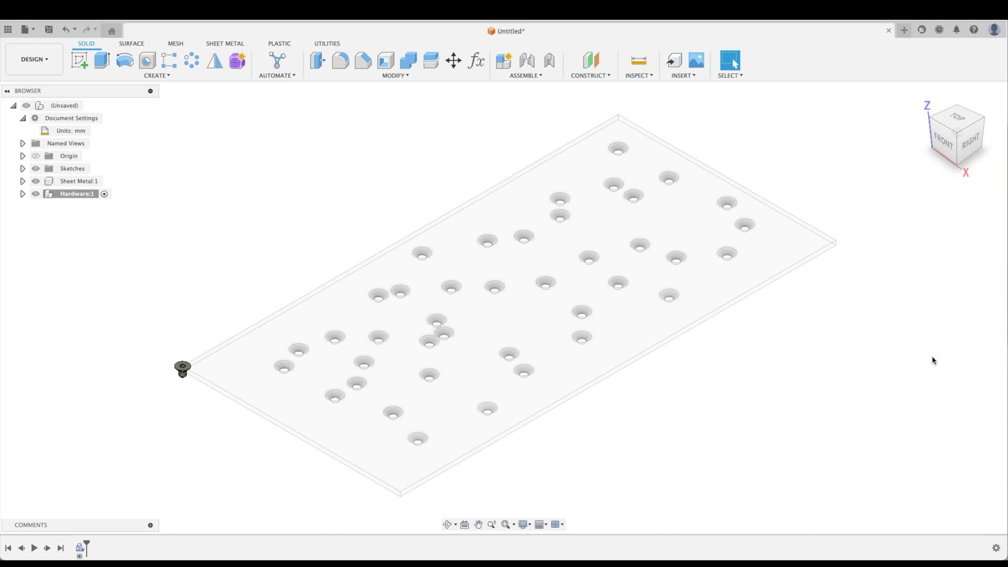
{"action": "left_click", "coordinate": [23, 195]}
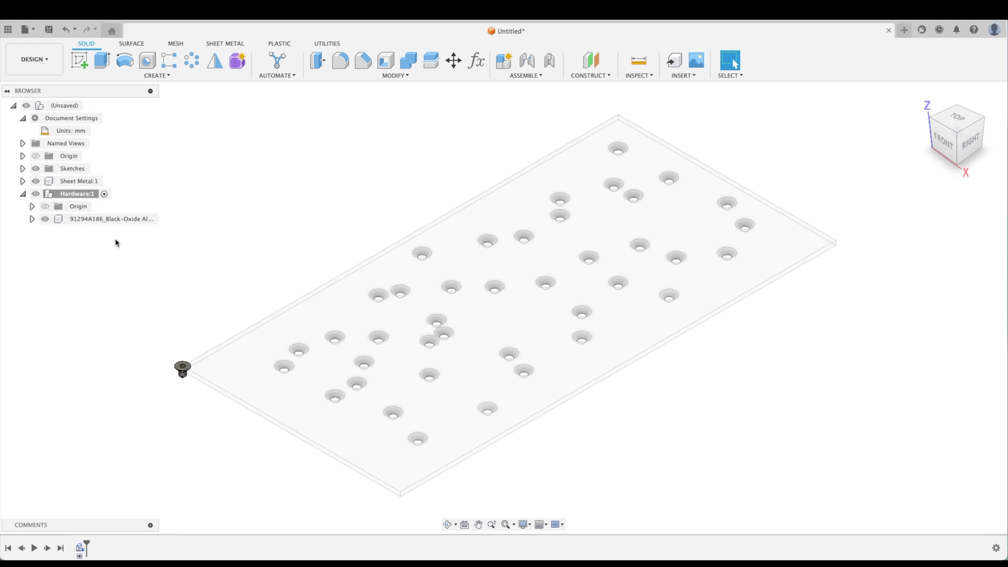
{"action": "left_click", "coordinate": [118, 219]}
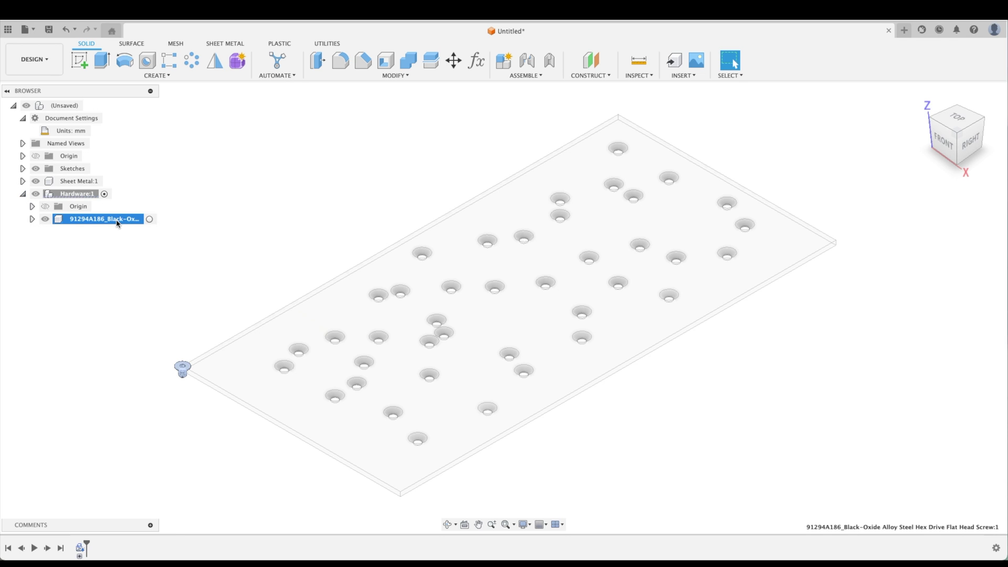
{"action": "left_click", "coordinate": [128, 245]}
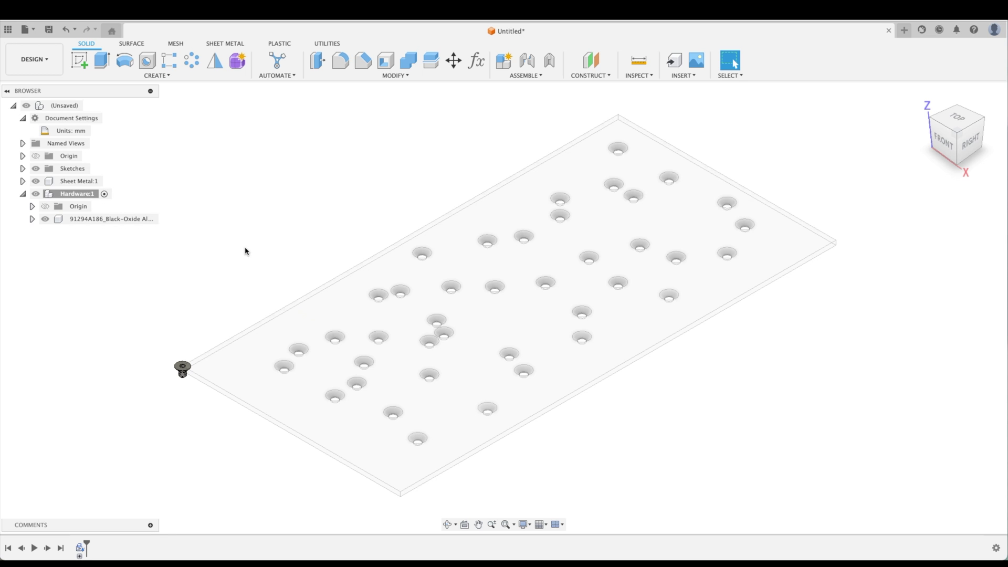
Joint the screw head to a countersink hole edge, flipped to seat in it
{"action": "key", "text": "j"}
{"action": "scroll", "coordinate": [173, 358], "scroll_direction": "up", "scroll_amount": 10}
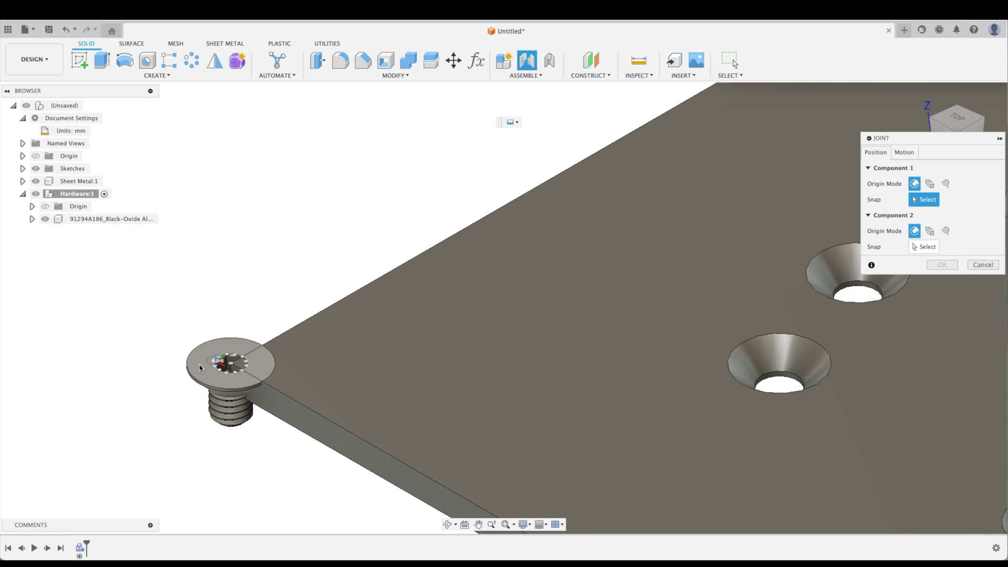
{"action": "left_click", "coordinate": [197, 370]}
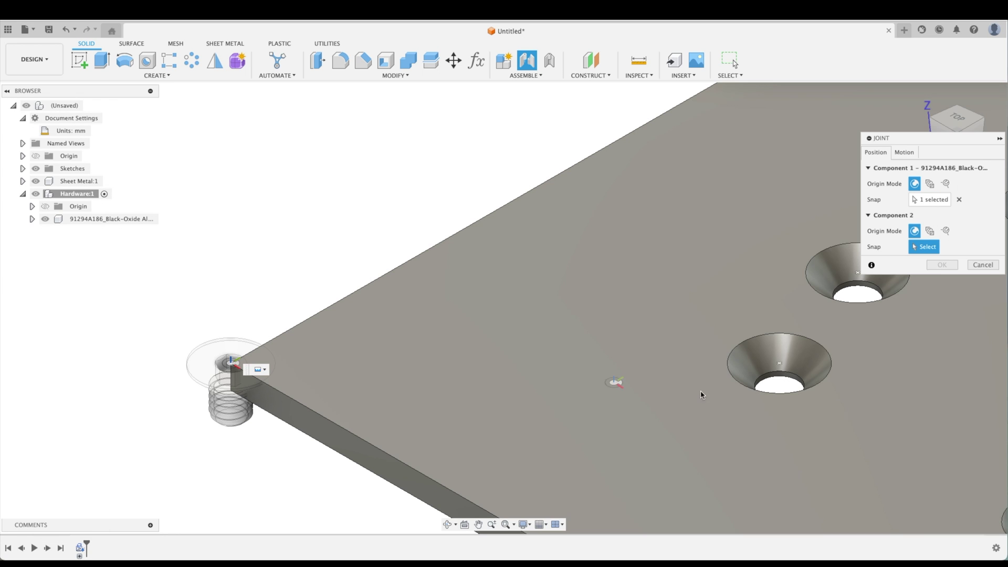
{"action": "left_click", "coordinate": [751, 387]}
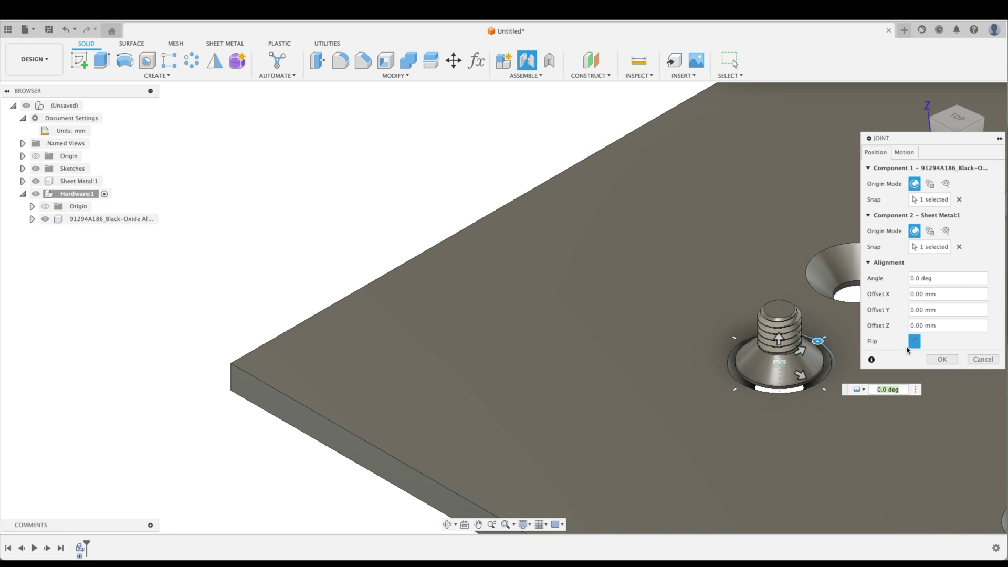
{"action": "left_click", "coordinate": [915, 341]}
{"action": "left_click", "coordinate": [942, 360]}
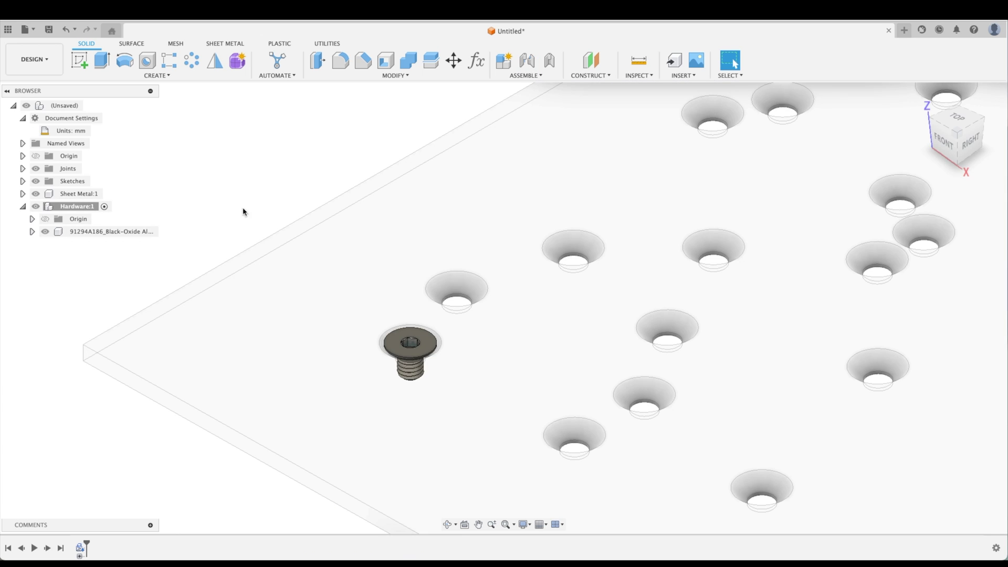
Paste a copy of the screw into Hardware and move it up 20 mm
{"action": "right_click", "coordinate": [119, 238]}
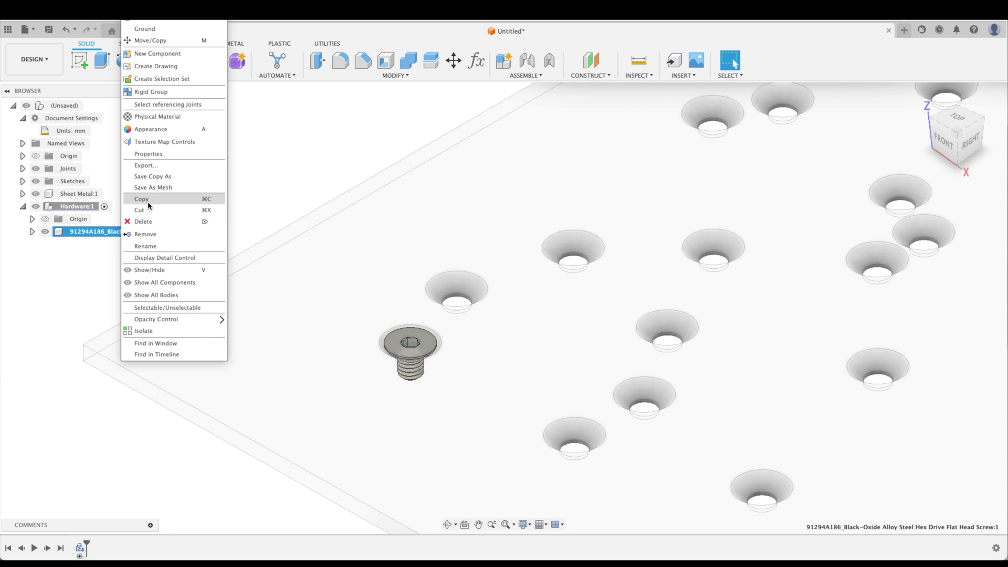
{"action": "right_click", "coordinate": [74, 208]}
{"action": "left_click", "coordinate": [102, 208]}
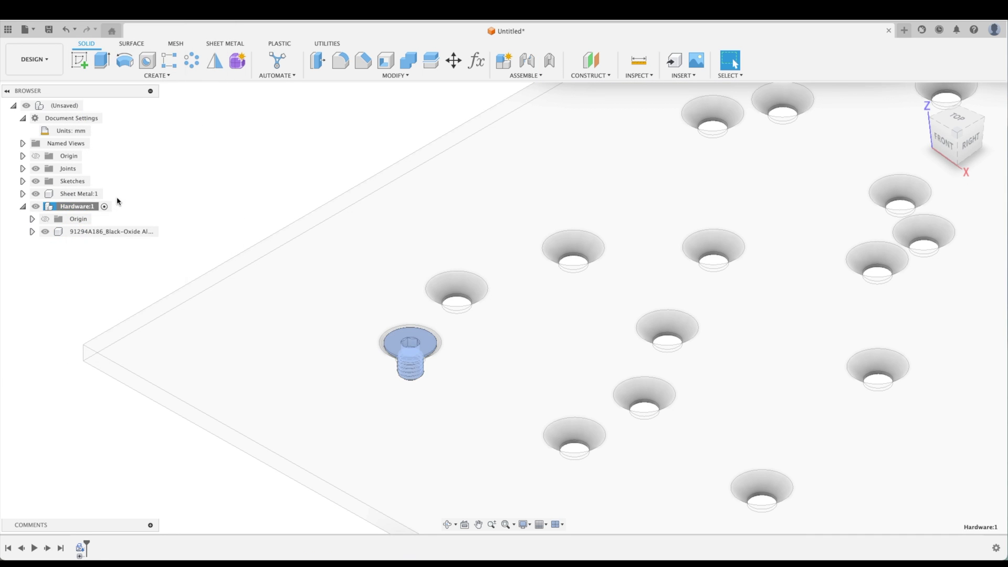
{"action": "left_click_drag", "start_coordinate": [411, 321], "coordinate": [411, 215]}
{"action": "left_click", "coordinate": [942, 328]}
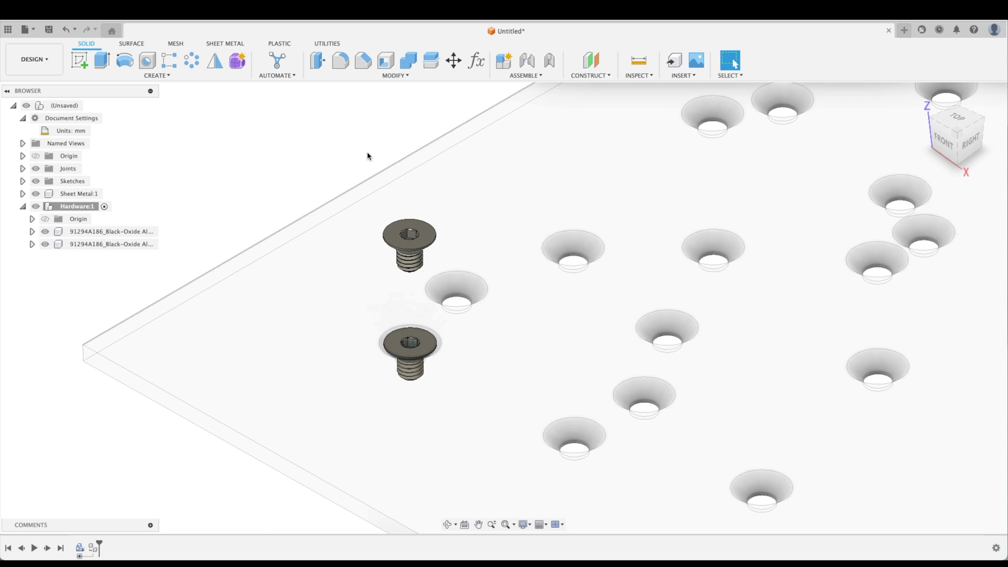
{"action": "middle_click_drag", "start_coordinate": [366, 153], "coordinate": [322, 164], "text": "shift"}
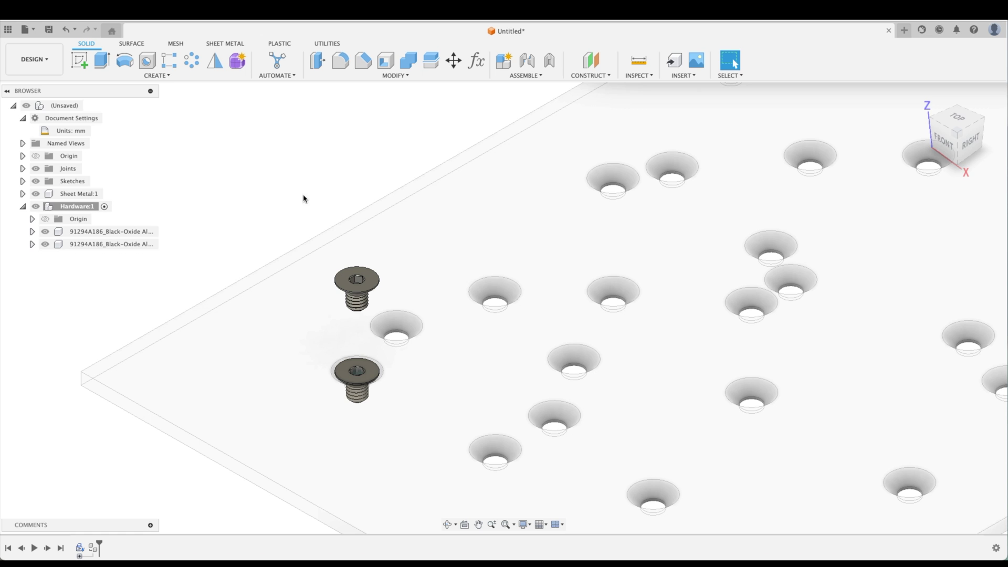
{"action": "scroll", "coordinate": [264, 192], "scroll_direction": "down", "scroll_amount": 5}
{"action": "middle_click_drag", "start_coordinate": [730, 299], "coordinate": [849, 443]}
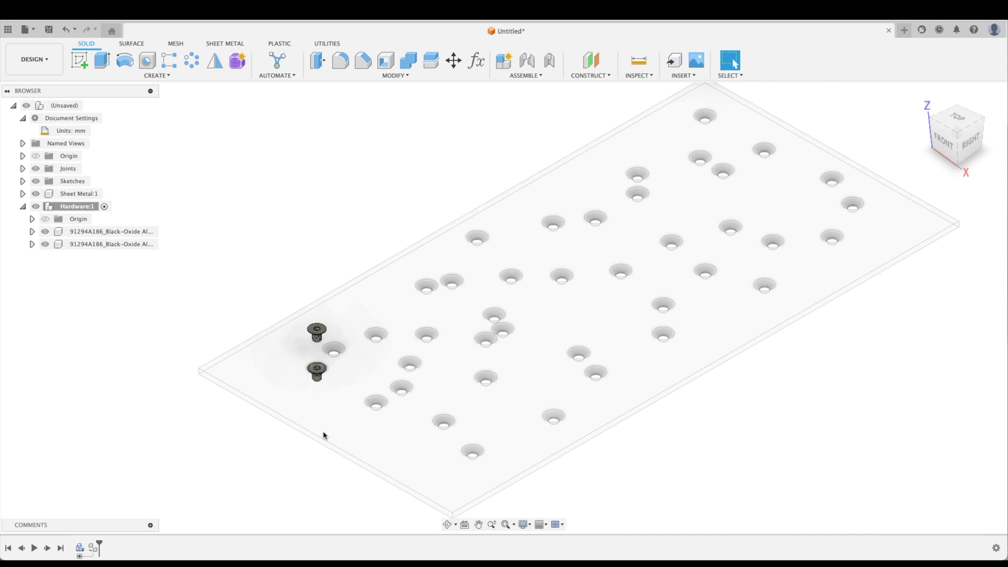
{"action": "scroll", "coordinate": [304, 347], "scroll_direction": "up", "scroll_amount": 5}
{"action": "middle_click_drag", "start_coordinate": [245, 212], "coordinate": [286, 163]}
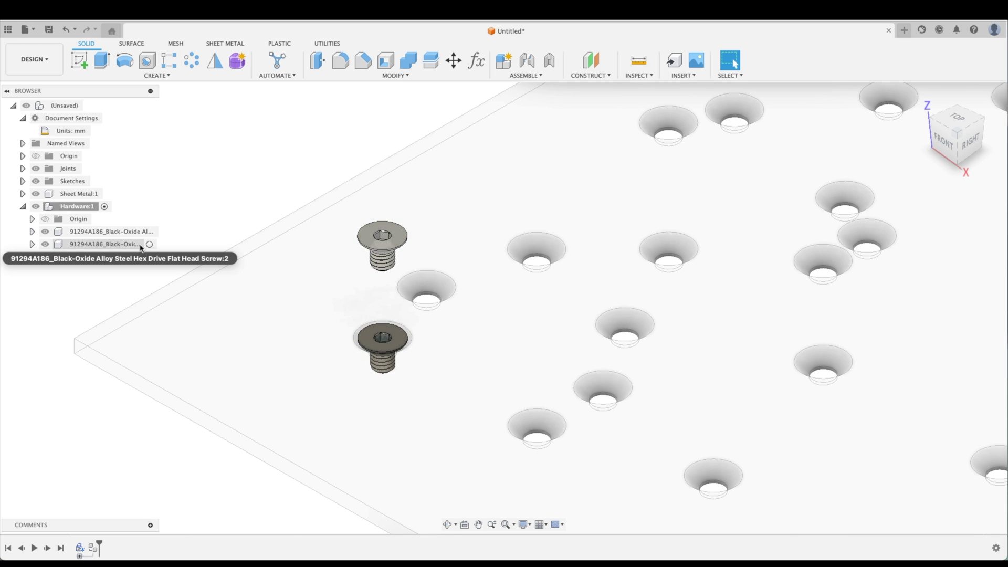
Undo the second screw and start Duplicate With Joints on the screw component
{"action": "key", "text": "super+z"}
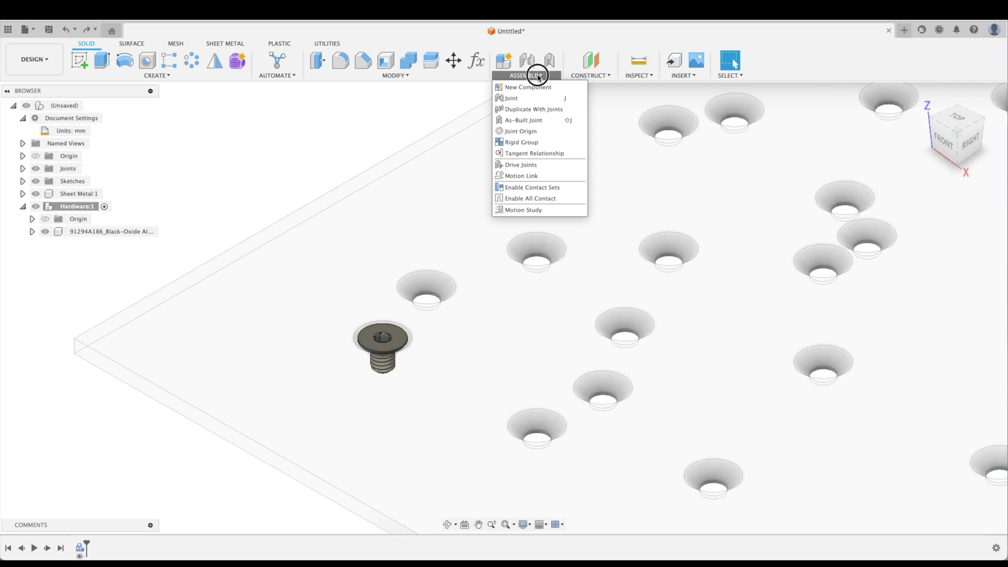
{"action": "left_click", "coordinate": [536, 75]}
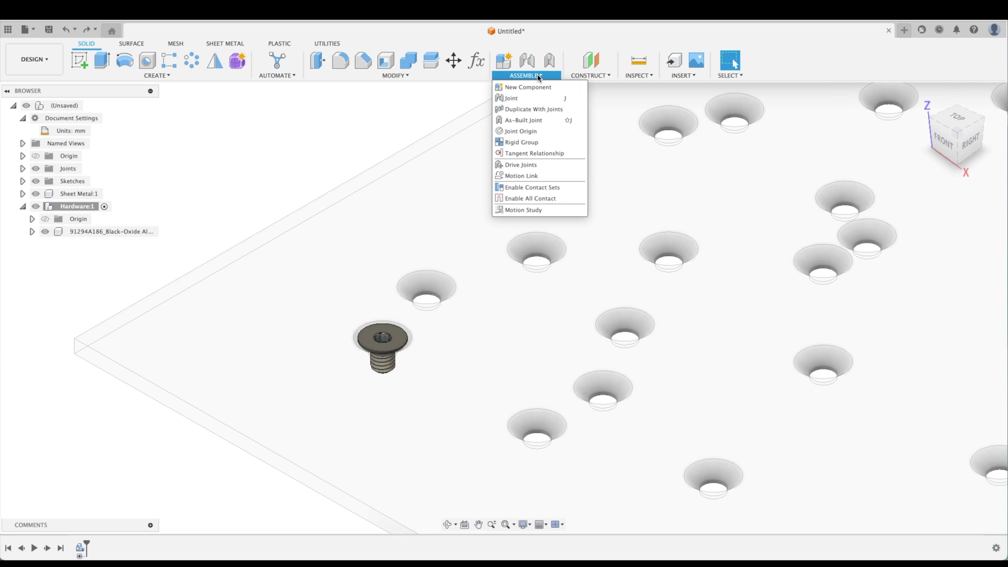
{"action": "left_click", "coordinate": [544, 109]}
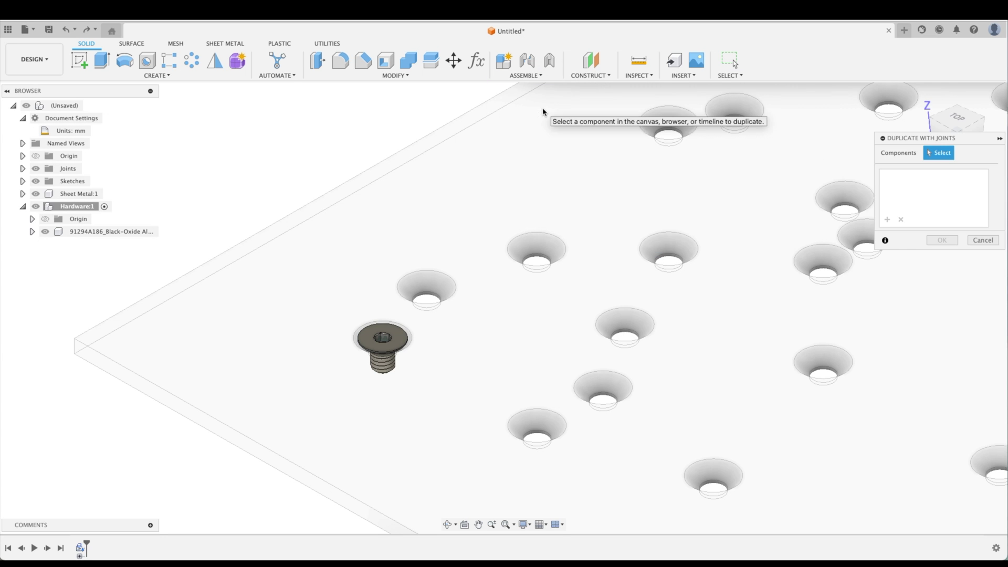
{"action": "left_click", "coordinate": [100, 232]}
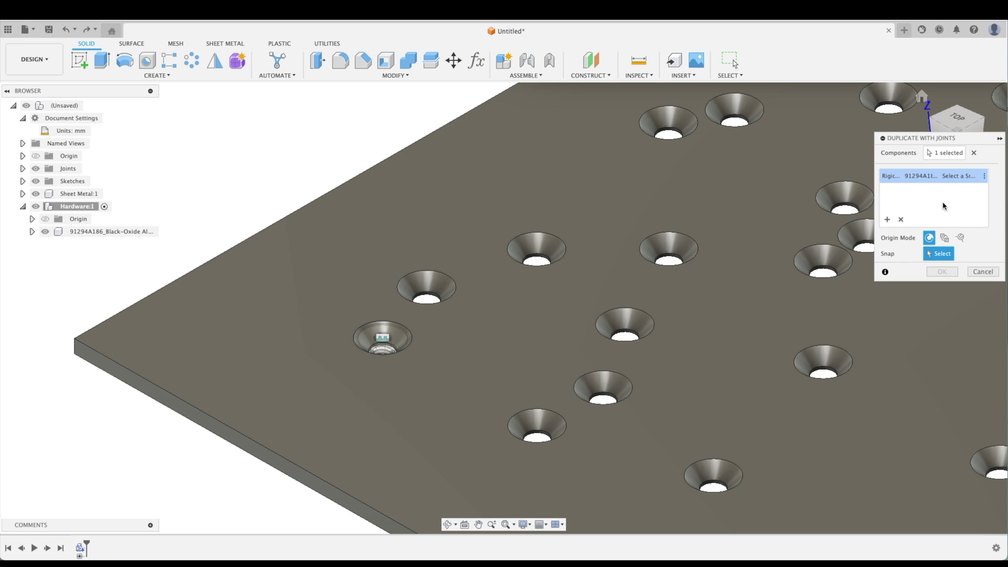
Place jointed screw copies into the countersunk holes across the plate, totalling 17 screws
{"action": "left_click", "coordinate": [900, 216]}
{"action": "left_click", "coordinate": [427, 287]}
{"action": "left_click", "coordinate": [537, 248]}
{"action": "left_click", "coordinate": [625, 324]}
{"action": "left_click", "coordinate": [603, 387]}
{"action": "left_click", "coordinate": [537, 426]}
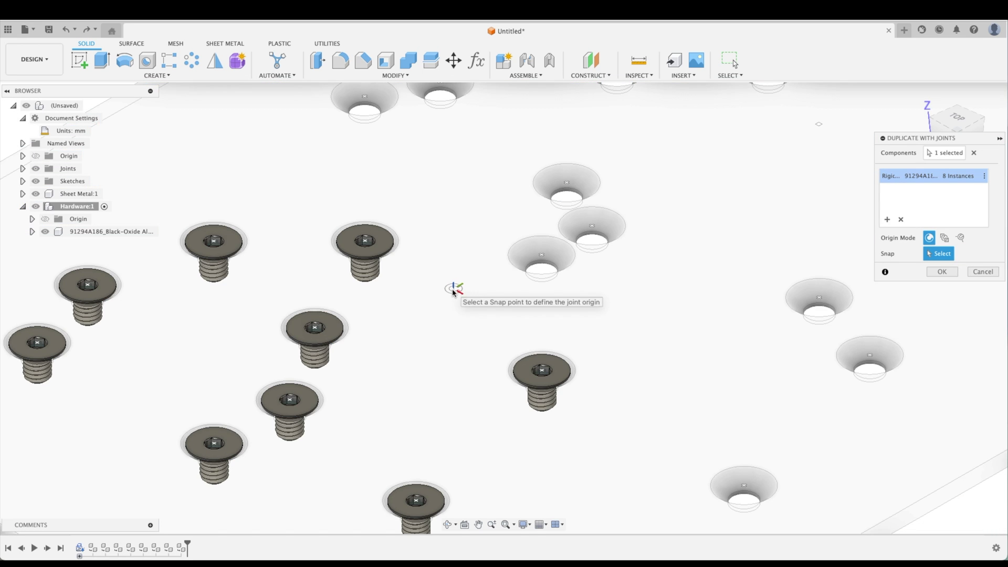
{"action": "left_click", "coordinate": [455, 291]}
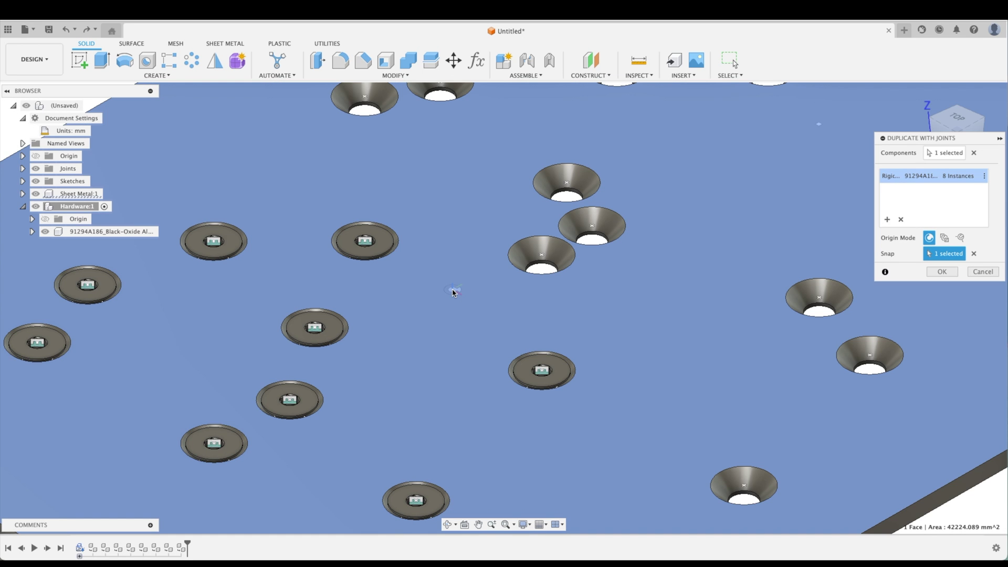
{"action": "left_click", "coordinate": [507, 276]}
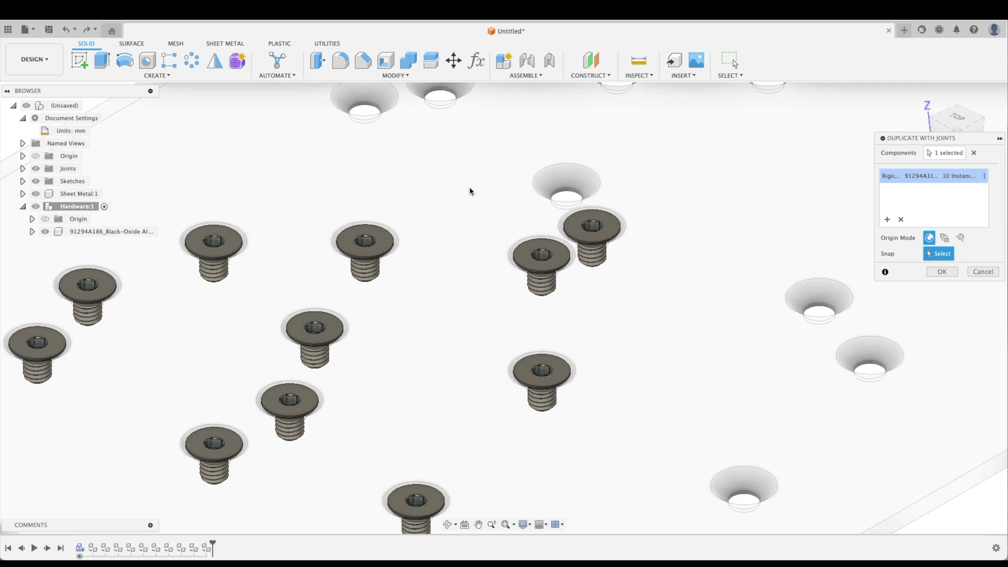
{"action": "key", "text": "Return"}
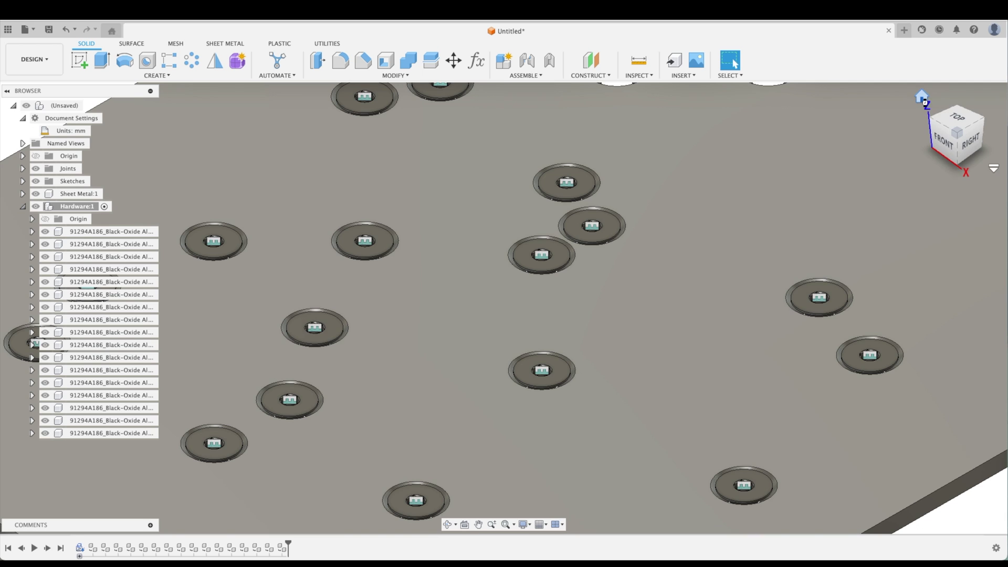
{"action": "left_click", "coordinate": [921, 97]}
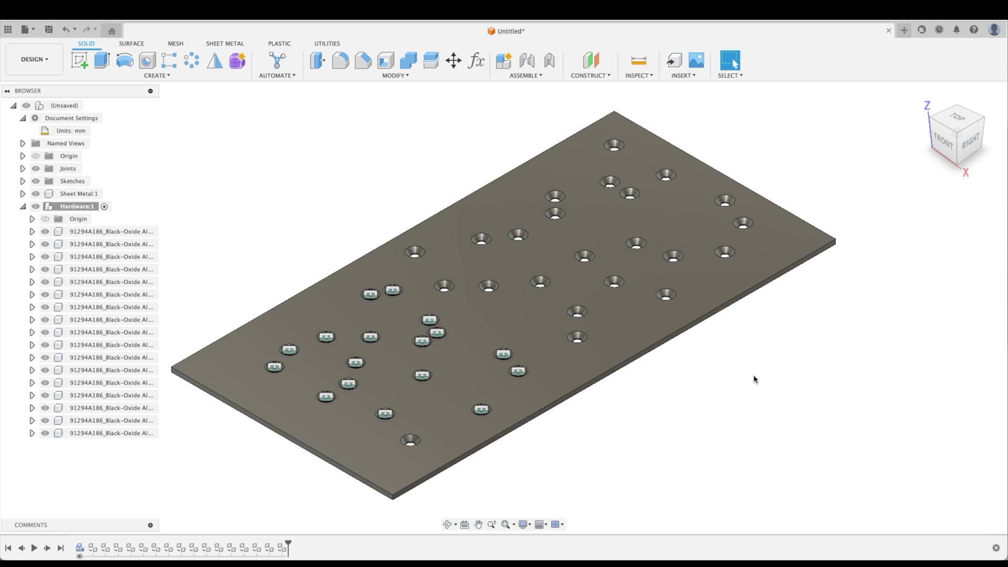
Switch to the new design, finish its sketch, then reopen the profile sketch for editing
{"action": "left_click", "coordinate": [905, 30]}
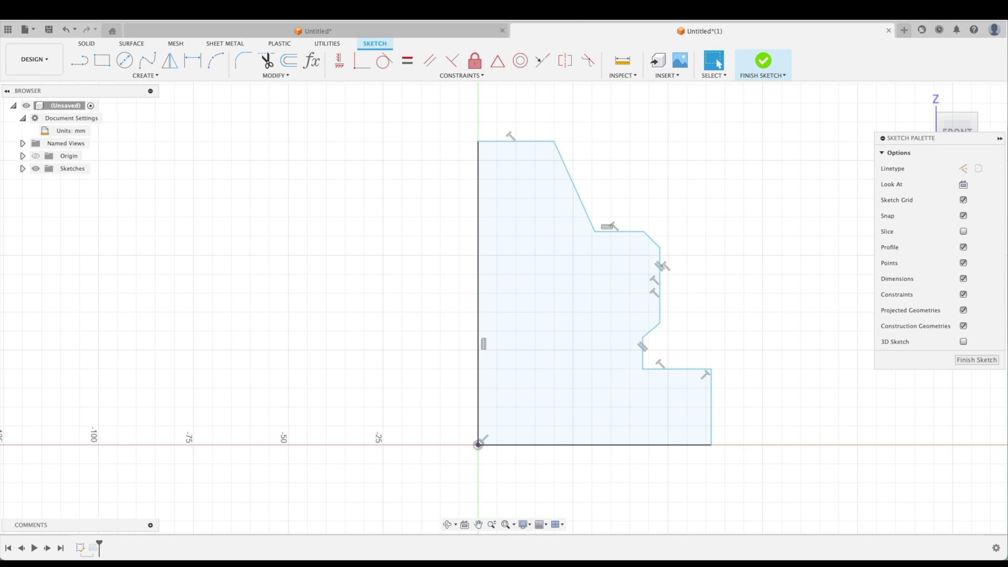
{"action": "left_click", "coordinate": [977, 360]}
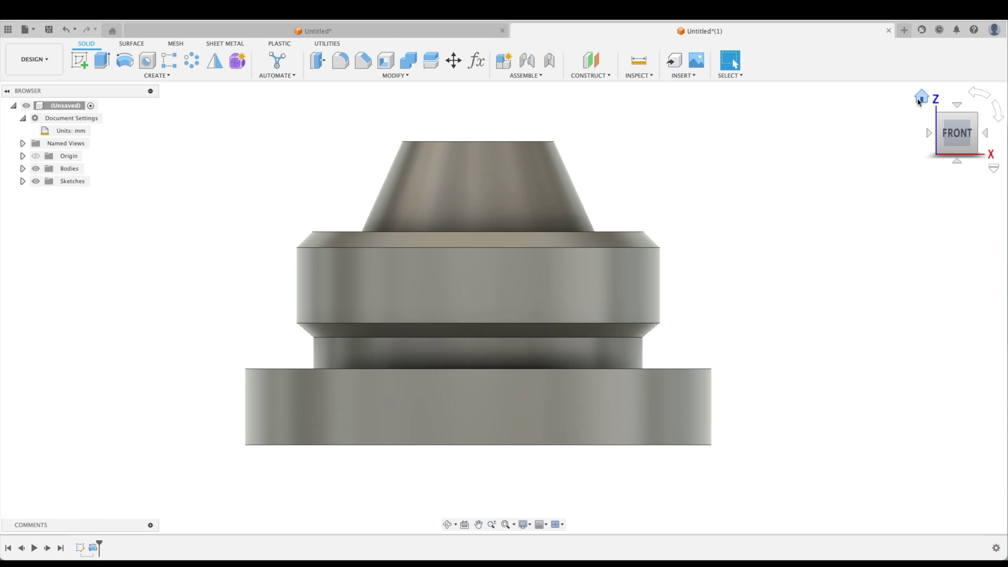
{"action": "left_click", "coordinate": [920, 100]}
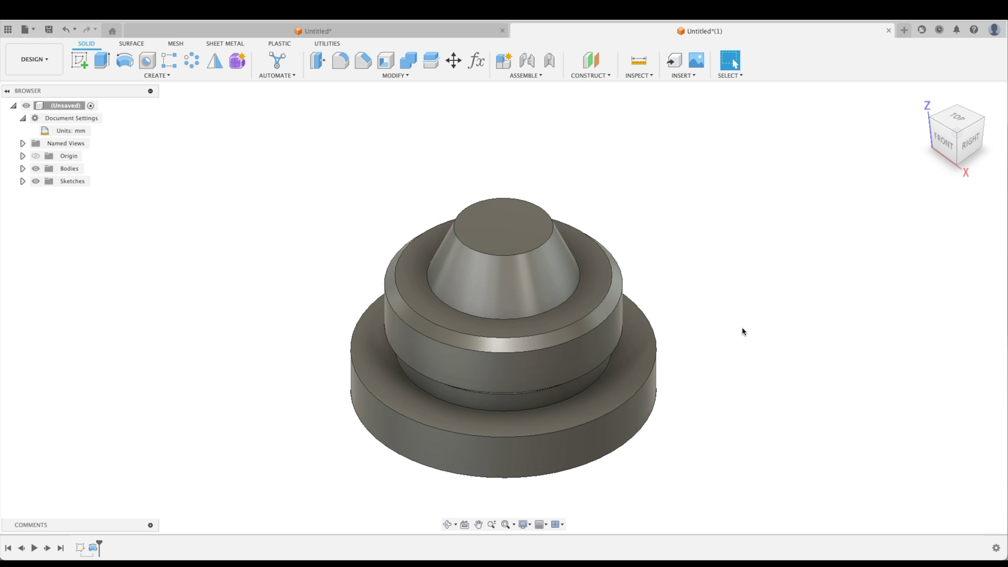
{"action": "double_click", "coordinate": [80, 548]}
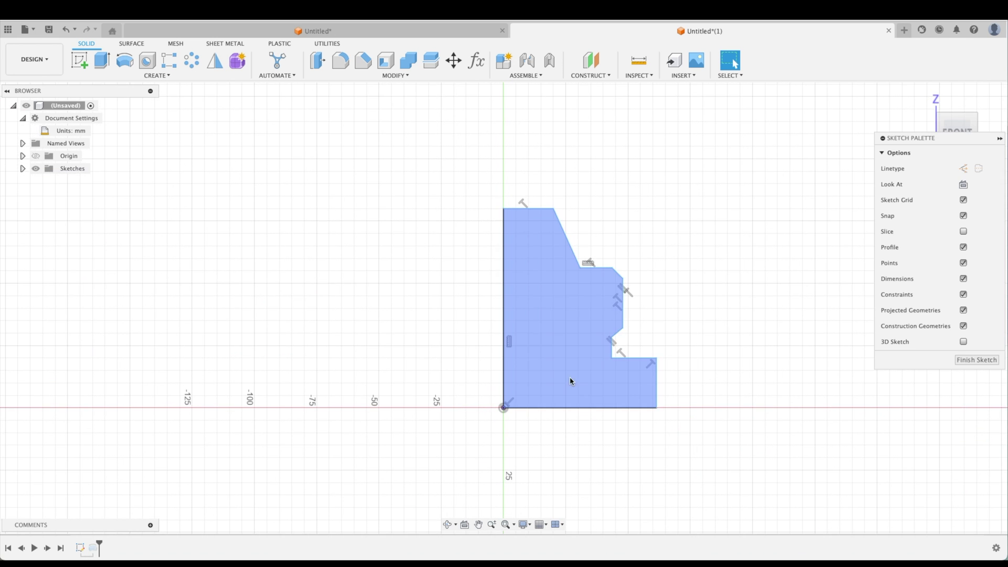
{"action": "scroll", "coordinate": [690, 322], "scroll_direction": "up", "scroll_amount": 3}
{"action": "middle_click_drag", "start_coordinate": [690, 322], "coordinate": [676, 347]}
{"action": "scroll", "coordinate": [658, 317], "scroll_direction": "down", "scroll_amount": 1}
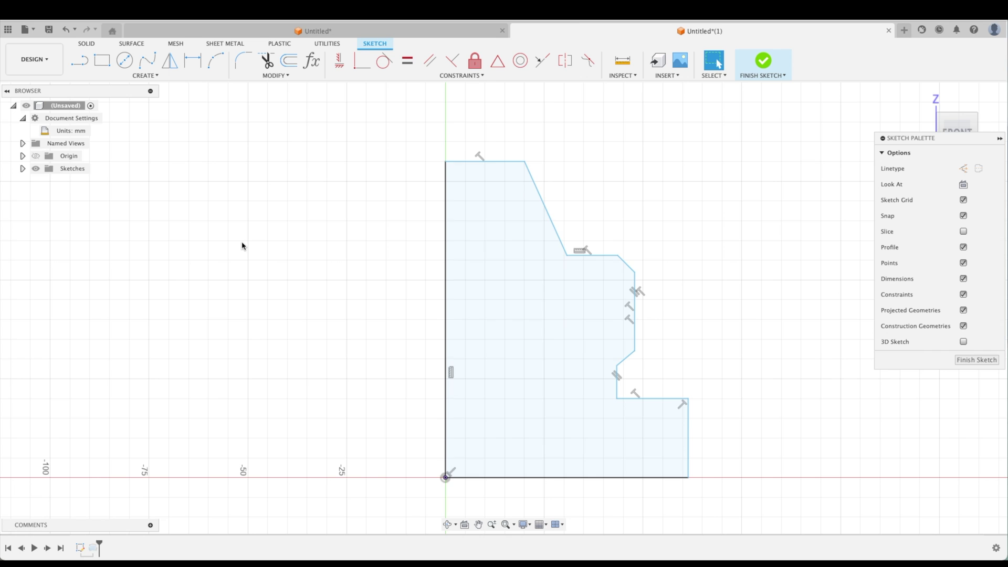
Dimension the profile's lower-right edge at 20 mm
{"action": "key", "text": "d"}
{"action": "left_click", "coordinate": [688, 417]}
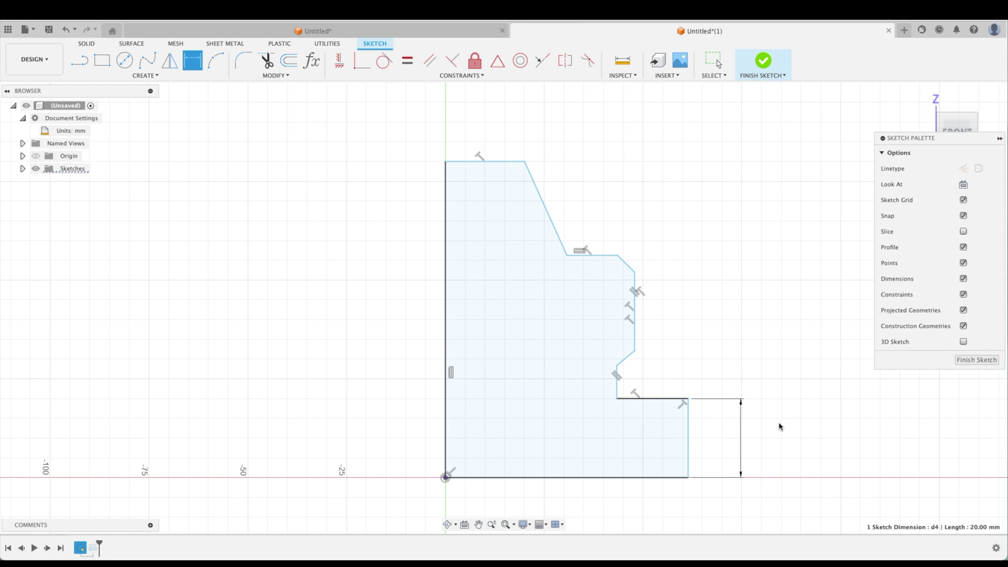
{"action": "left_click", "coordinate": [779, 427]}
{"action": "key", "text": "Return"}
{"action": "key", "text": "Escape"}
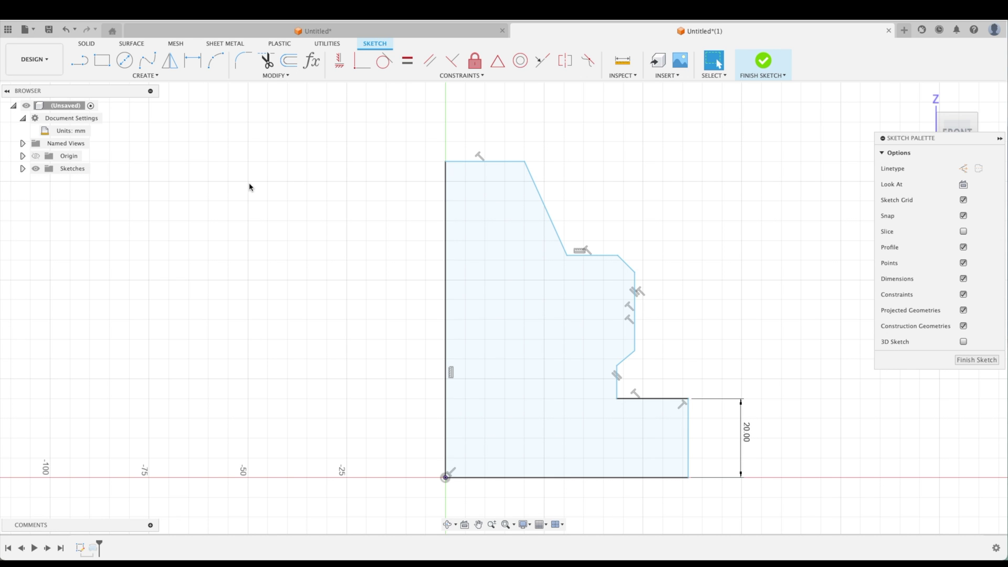
{"action": "left_click", "coordinate": [608, 324]}
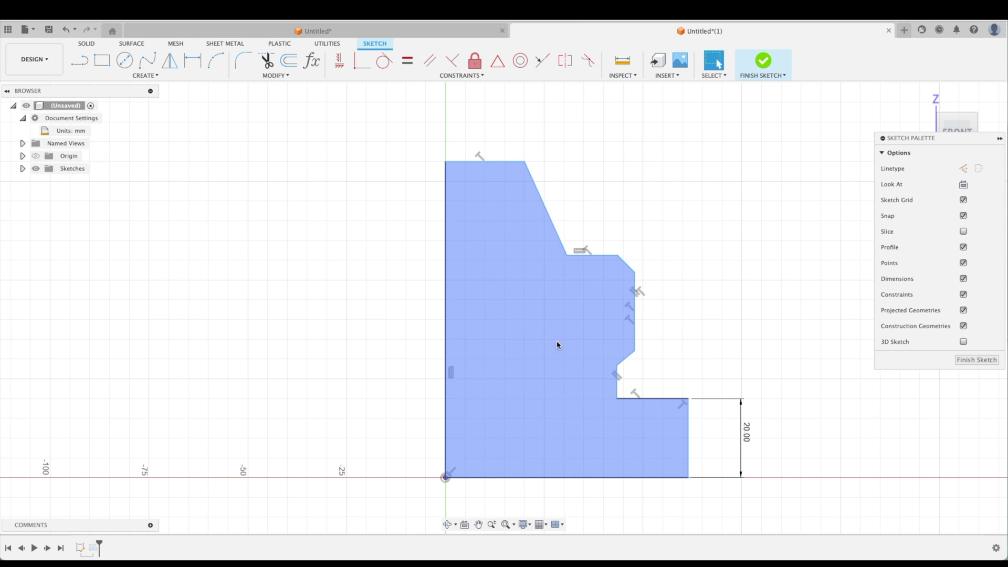
{"action": "left_click", "coordinate": [555, 310]}
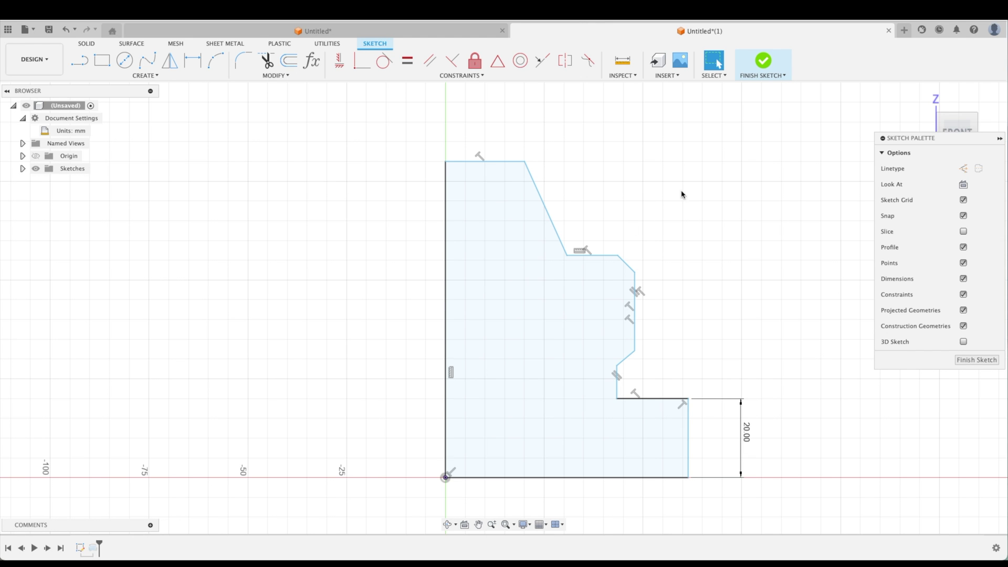
{"action": "left_click", "coordinate": [572, 323]}
{"action": "key", "text": "d"}
{"action": "left_click", "coordinate": [446, 325]}
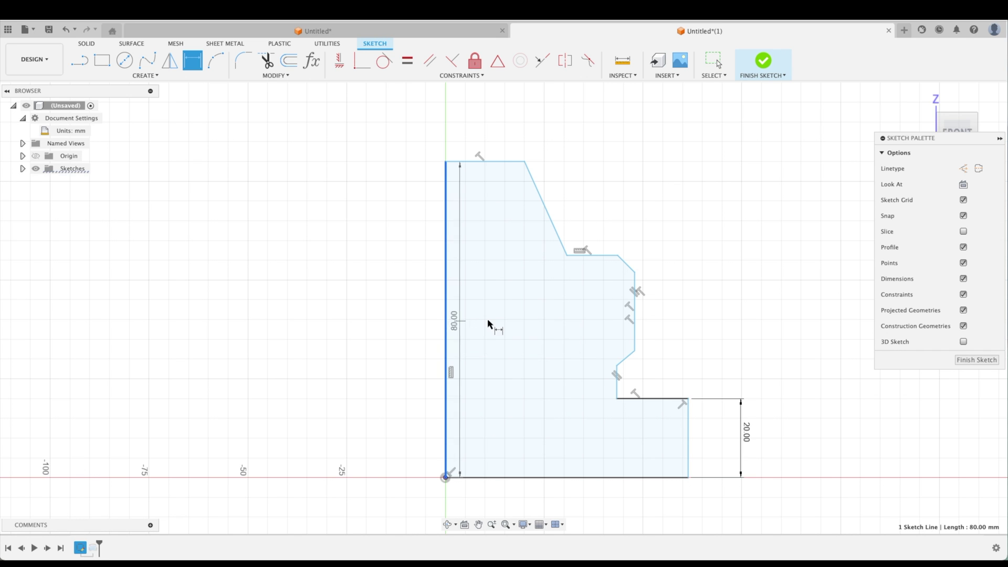
{"action": "left_click", "coordinate": [635, 326]}
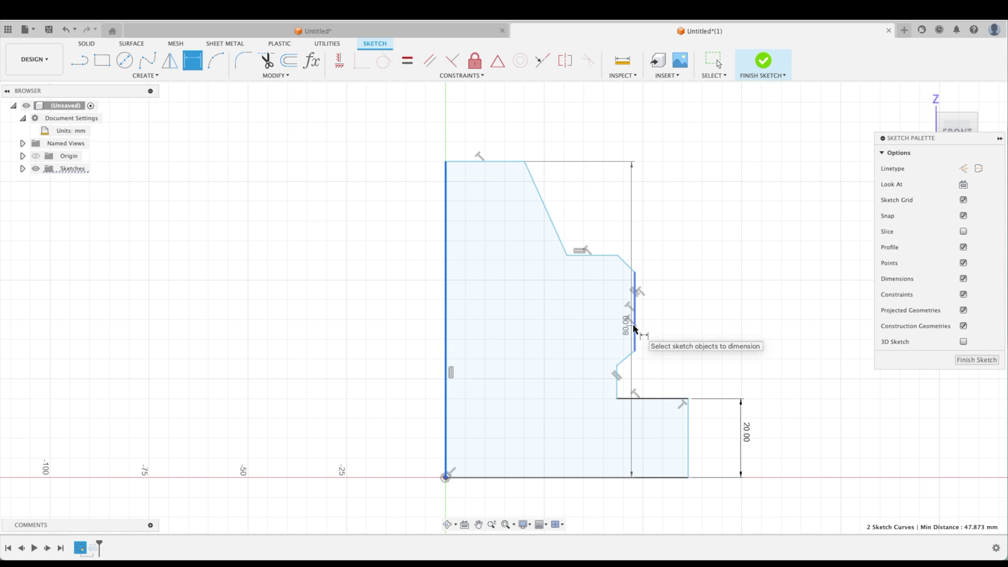
{"action": "left_click", "coordinate": [528, 313]}
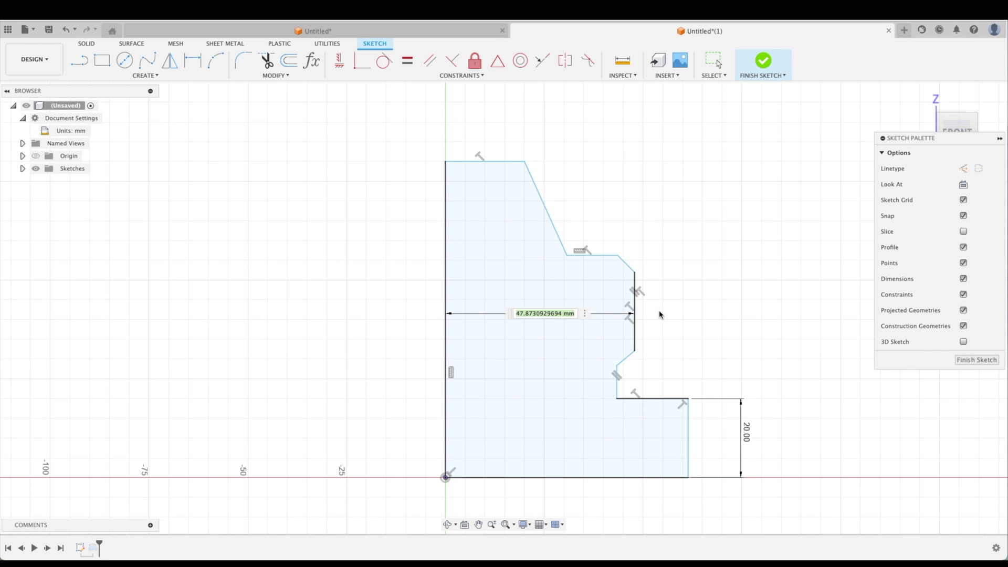
{"action": "key", "text": "Escape"}
Replace the 47.873 mm dimension with a Ø95 diameter from the axis line to the right edge
{"action": "left_click", "coordinate": [535, 309]}
{"action": "key", "text": "Delete"}
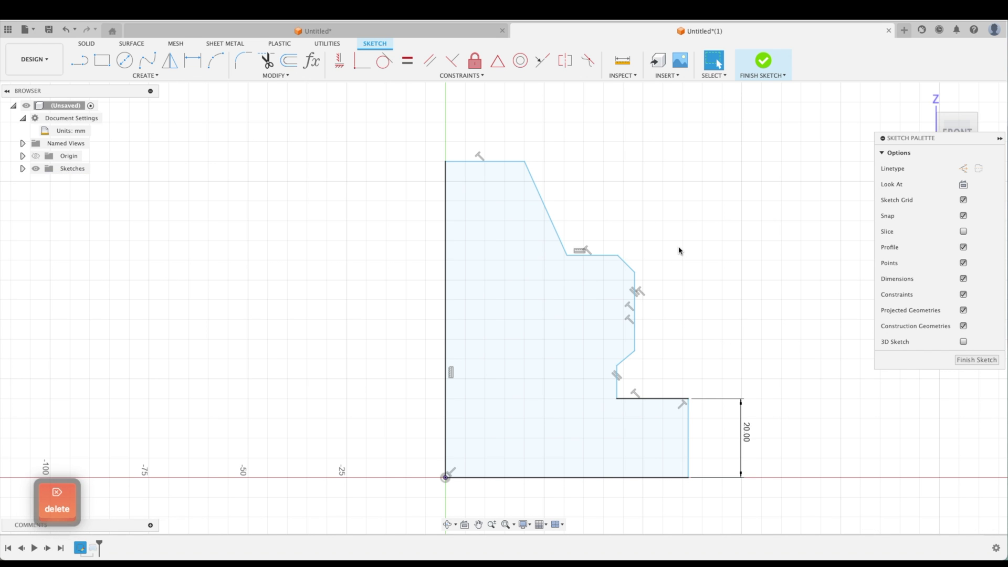
{"action": "key", "text": "d"}
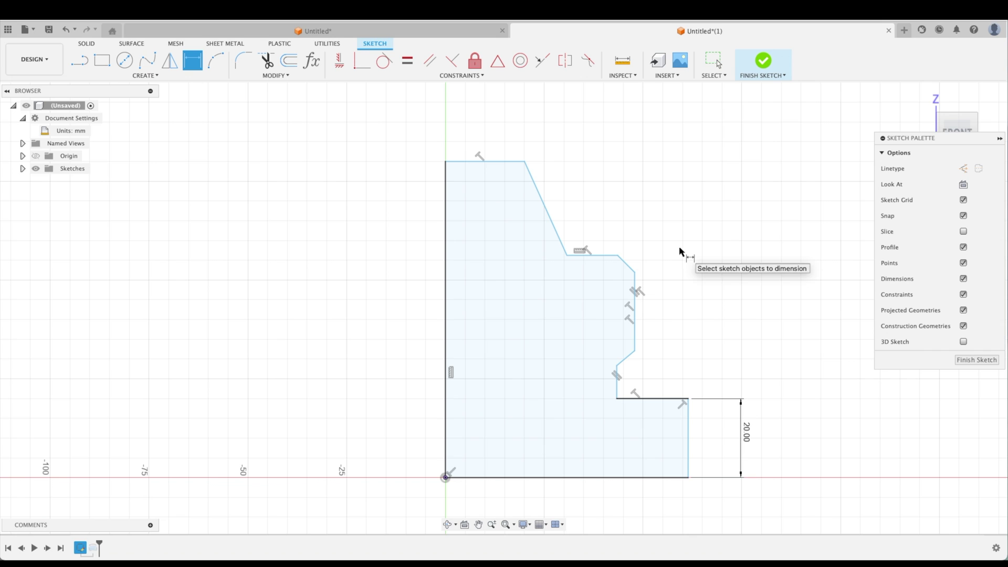
{"action": "left_click", "coordinate": [447, 304]}
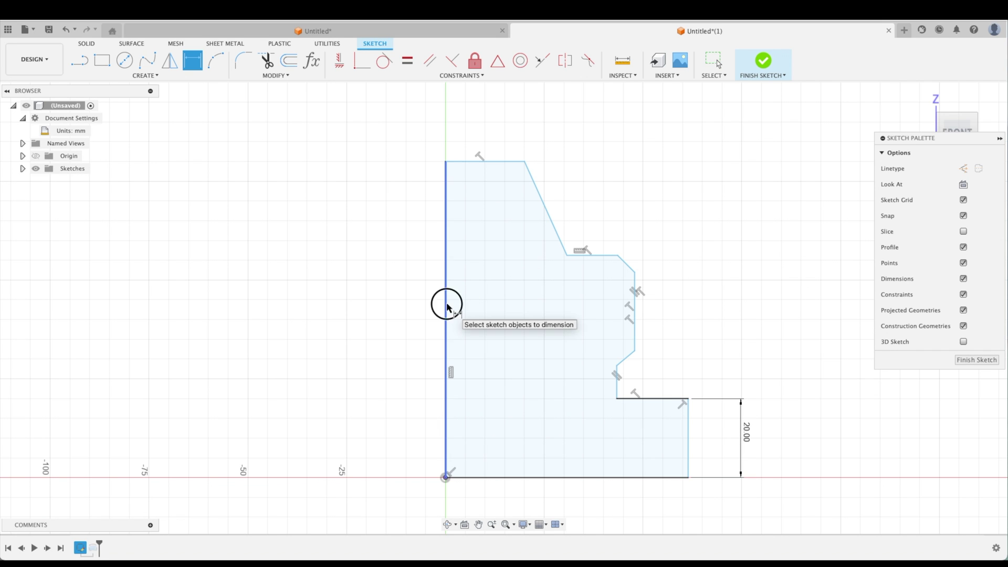
{"action": "left_click", "coordinate": [634, 314]}
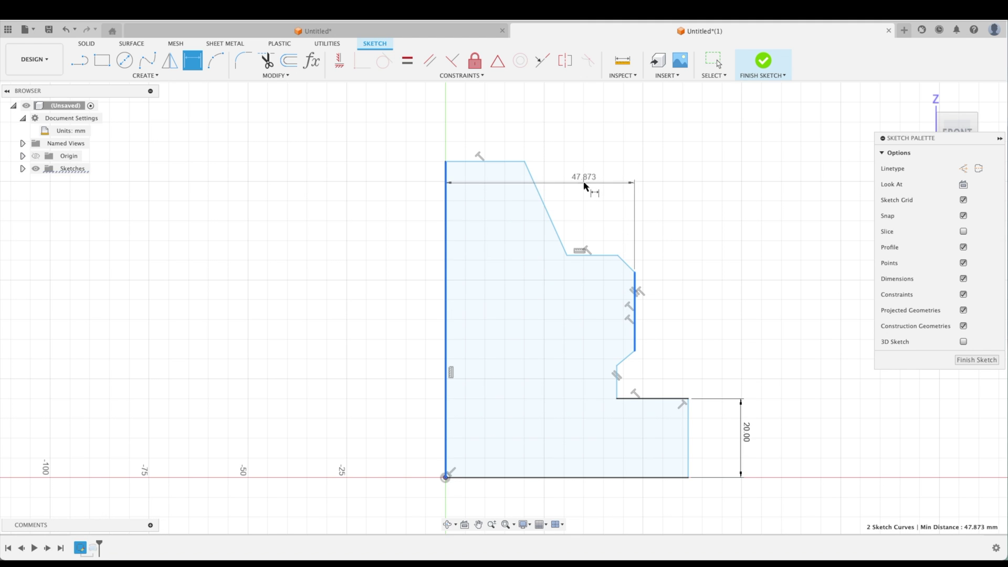
{"action": "right_click", "coordinate": [585, 186]}
{"action": "left_click", "coordinate": [593, 247]}
{"action": "left_click", "coordinate": [548, 128]}
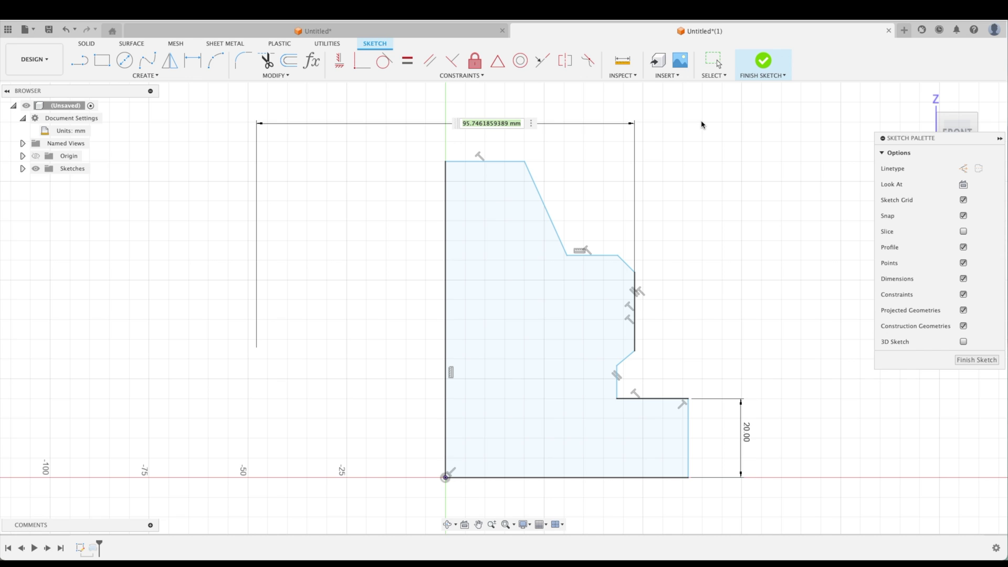
{"action": "type", "text": "95"}
{"action": "key", "text": "Return"}
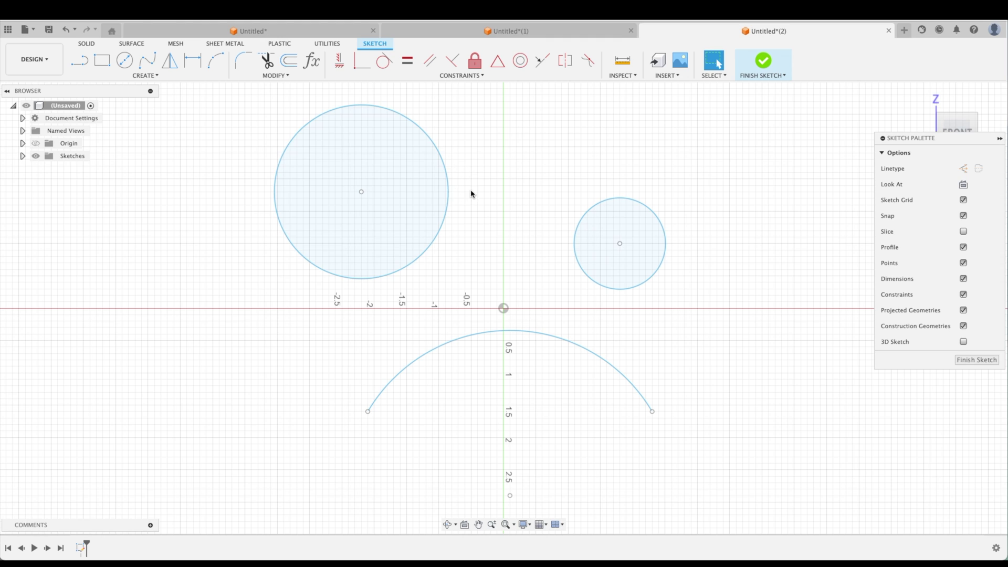
Pick the large and small circles for a centre distance, then cancel without dimensioning
{"action": "key", "text": "d"}
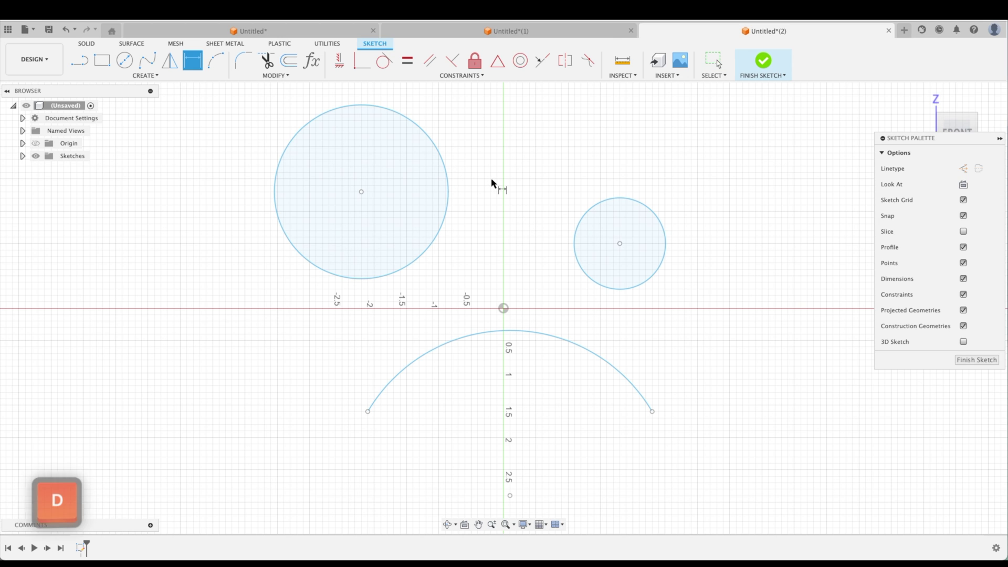
{"action": "left_click", "coordinate": [450, 195]}
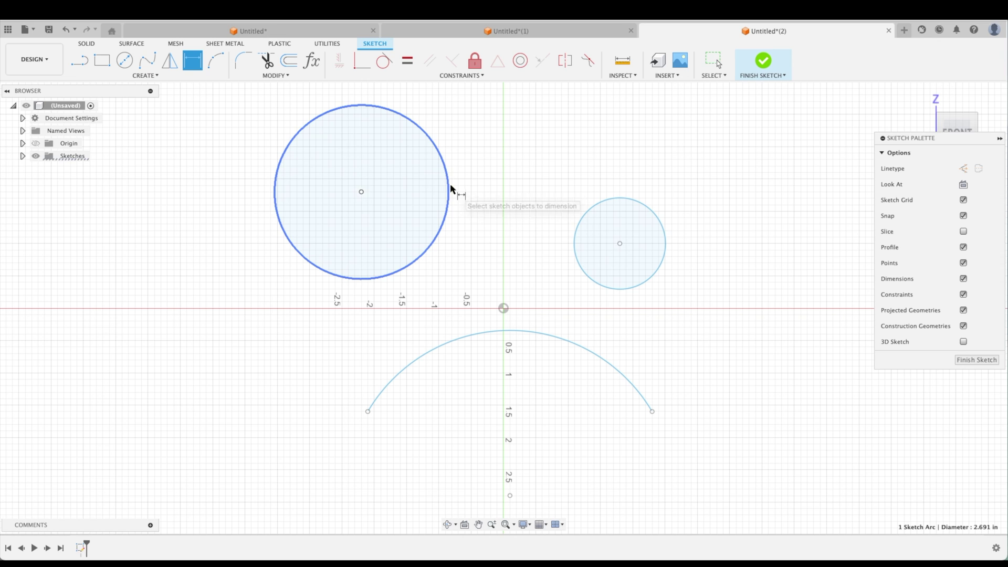
{"action": "left_click", "coordinate": [575, 233]}
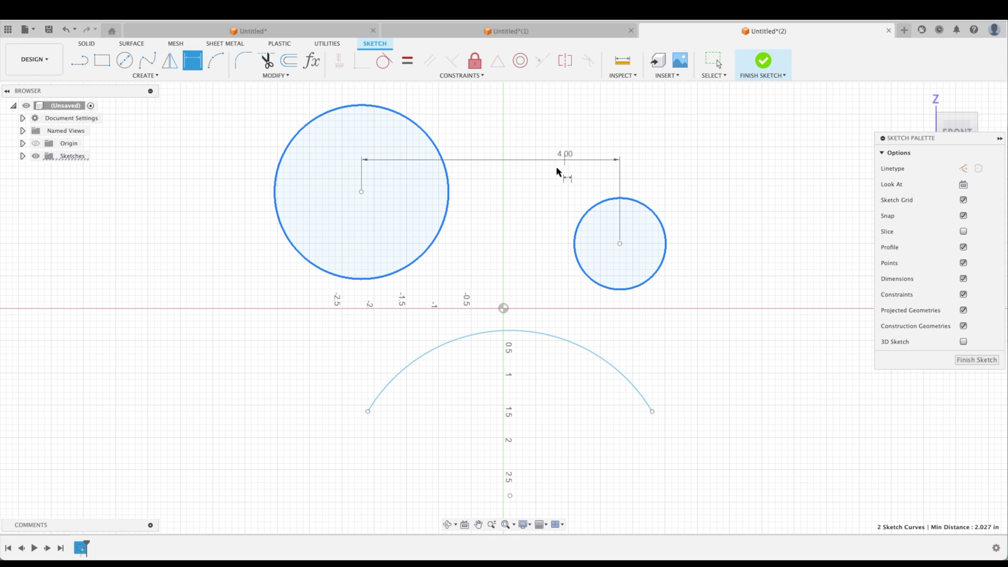
{"action": "key", "text": "Escape"}
{"action": "key", "text": "Escape"}
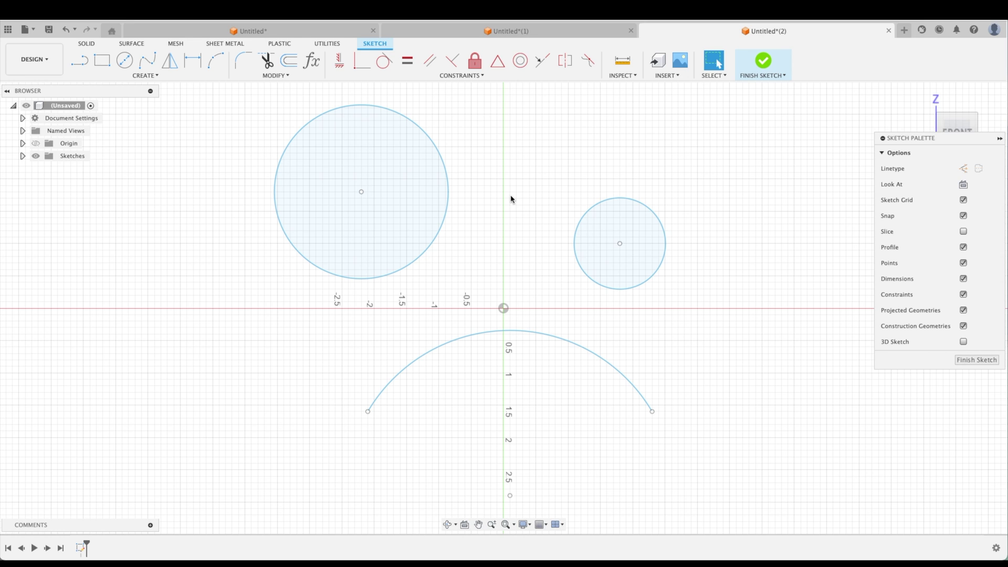
Add a tangent-point dimension of 2 in between the large and small circle edges
{"action": "key", "text": "d"}
{"action": "right_click", "coordinate": [500, 174]}
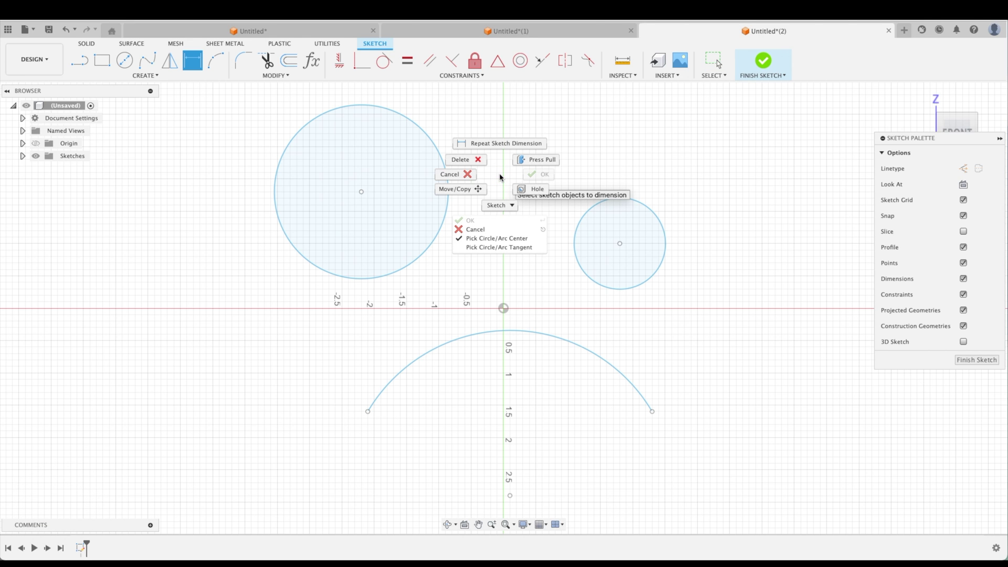
{"action": "left_click", "coordinate": [502, 247]}
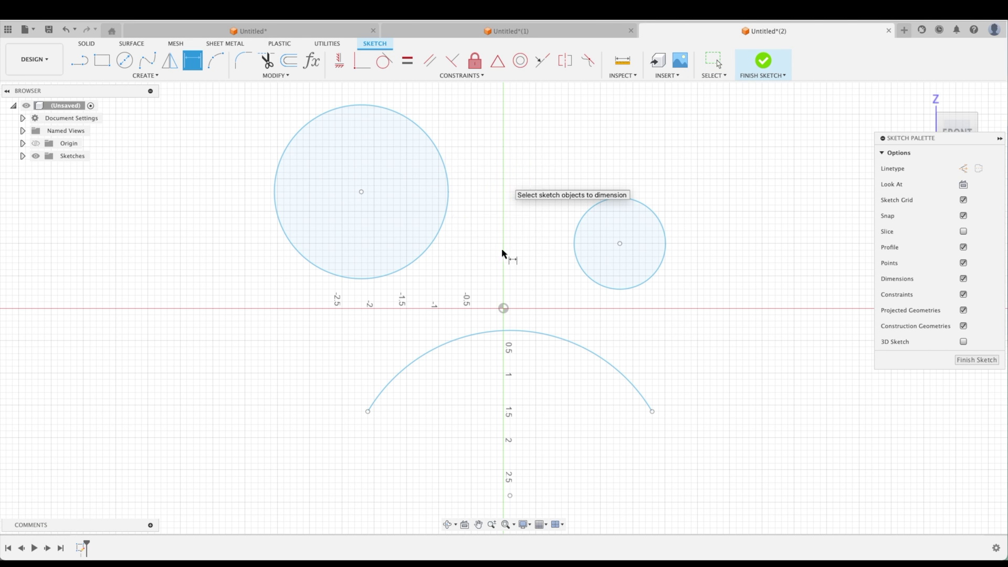
{"action": "left_click", "coordinate": [447, 207]}
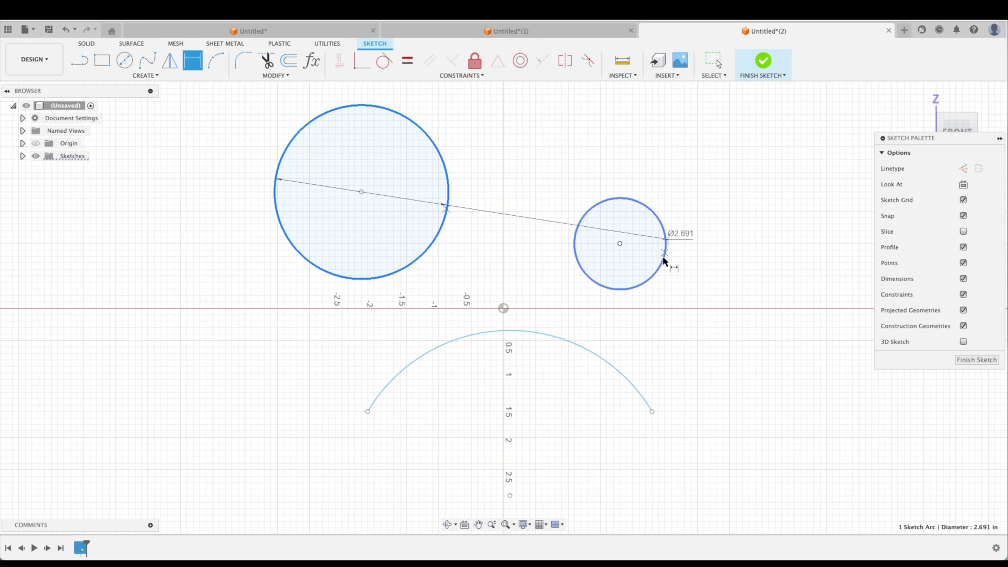
{"action": "left_click", "coordinate": [577, 241]}
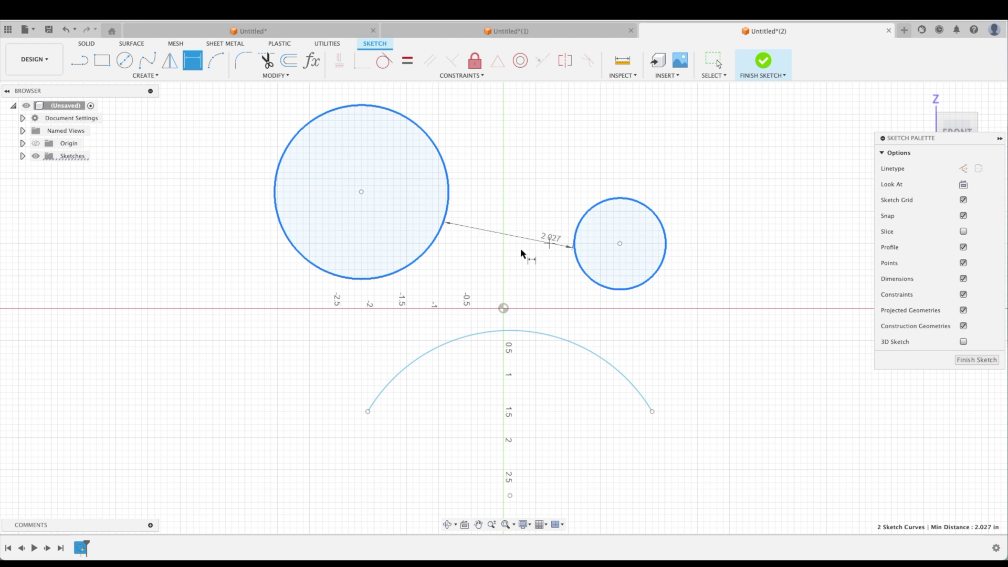
{"action": "left_click", "coordinate": [540, 153]}
{"action": "type", "text": "2.0267464897"}
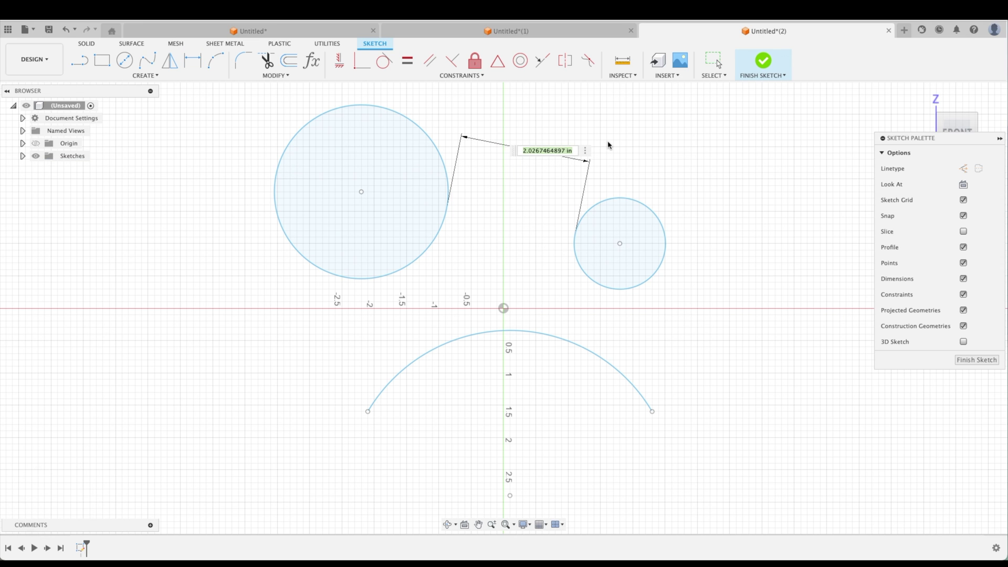
{"action": "key", "text": "Return"}
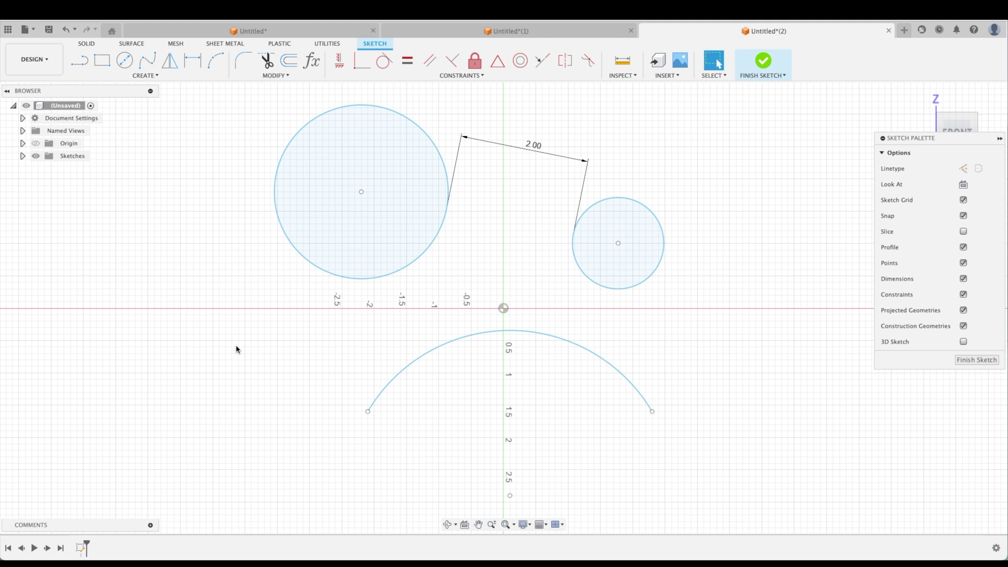
Dimension the large circle to the arc's tangent edge at 2.5 in
{"action": "key", "text": "d"}
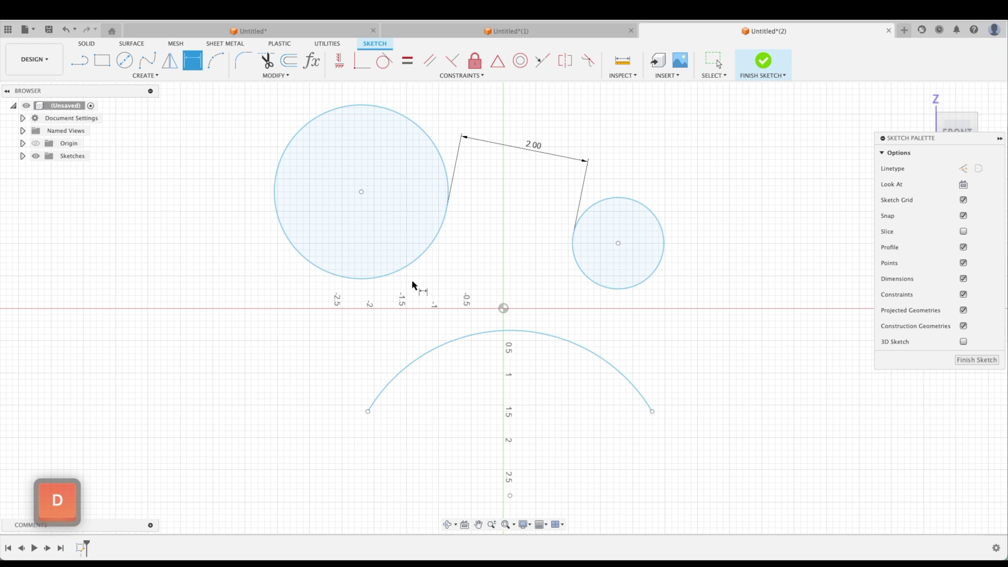
{"action": "left_click", "coordinate": [414, 265]}
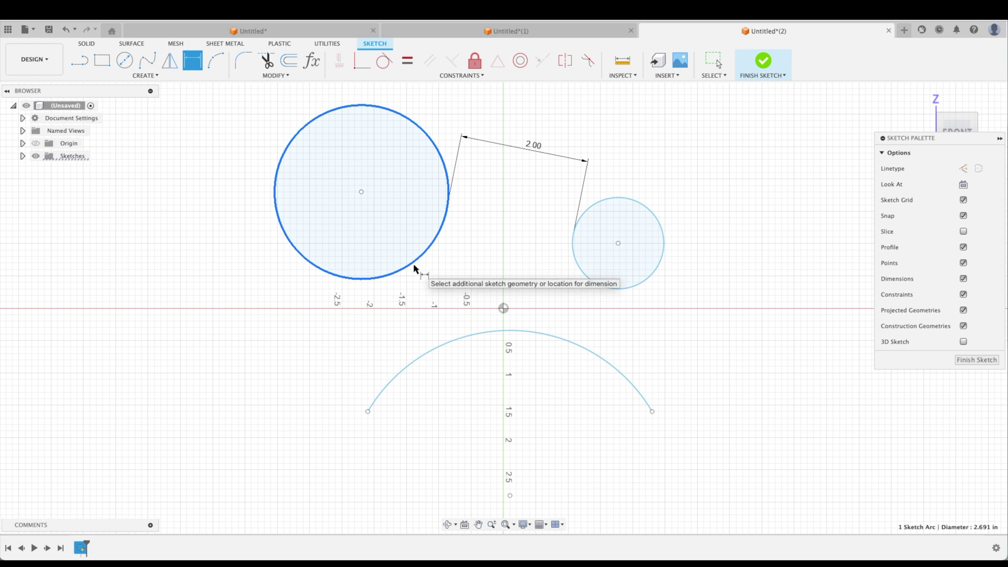
{"action": "right_click", "coordinate": [440, 299]}
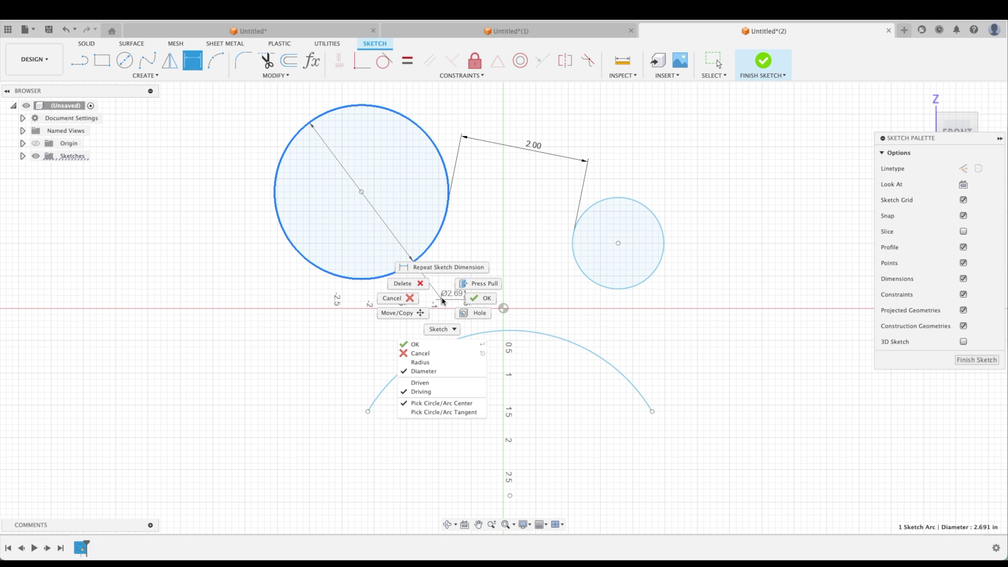
{"action": "left_click", "coordinate": [444, 412]}
{"action": "left_click", "coordinate": [439, 346]}
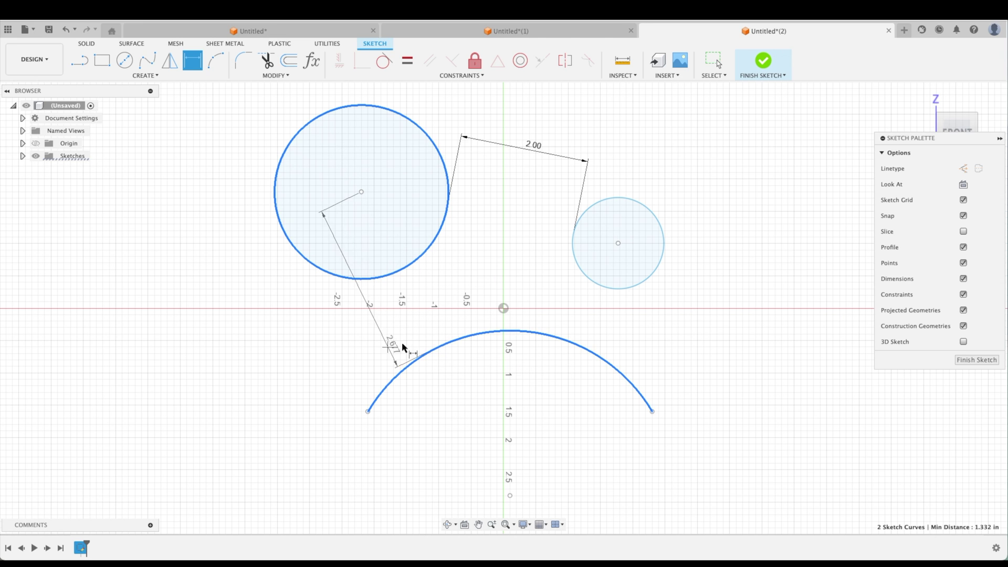
{"action": "left_click", "coordinate": [463, 276]}
{"action": "type", "text": "2.5"}
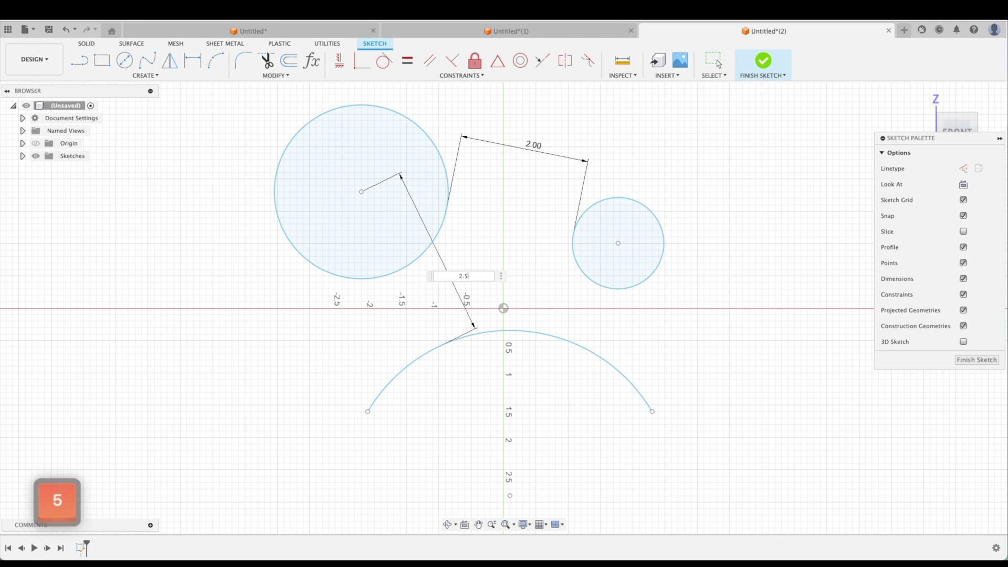
{"action": "key", "text": "Return"}
{"action": "key", "text": "Escape"}
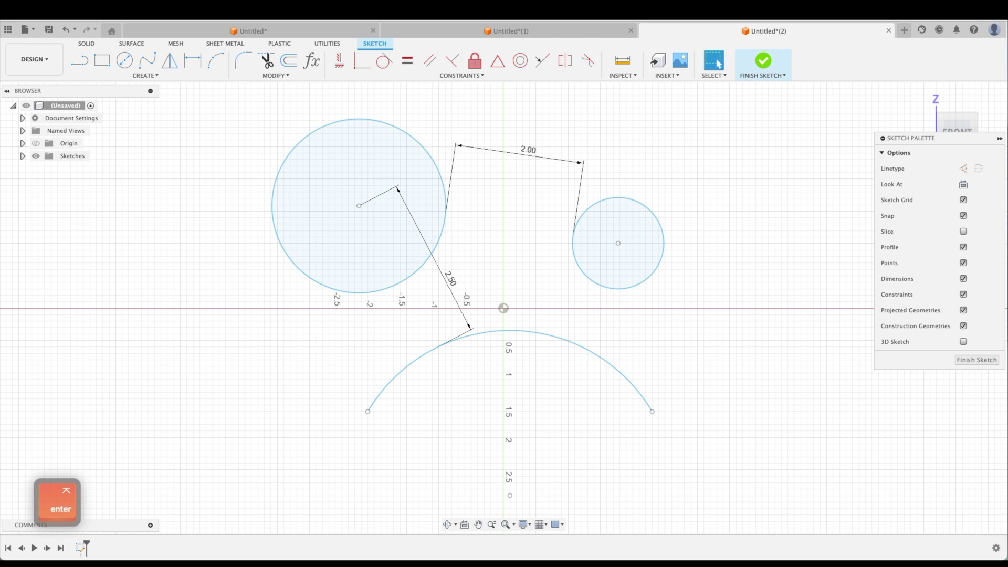
Finish the dimensioned circles-and-arc sketch from the Sketch Palette
{"action": "left_click", "coordinate": [977, 360]}
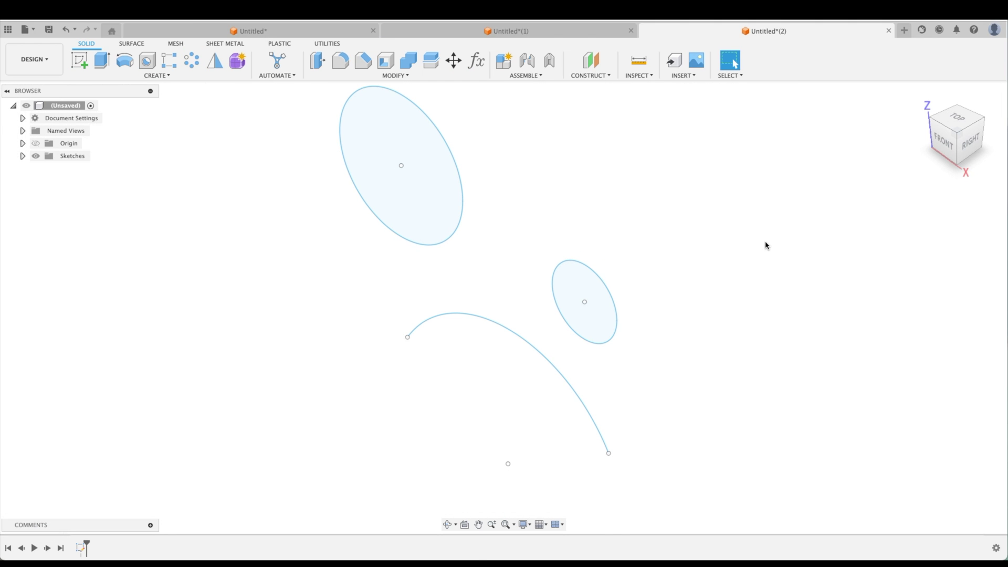